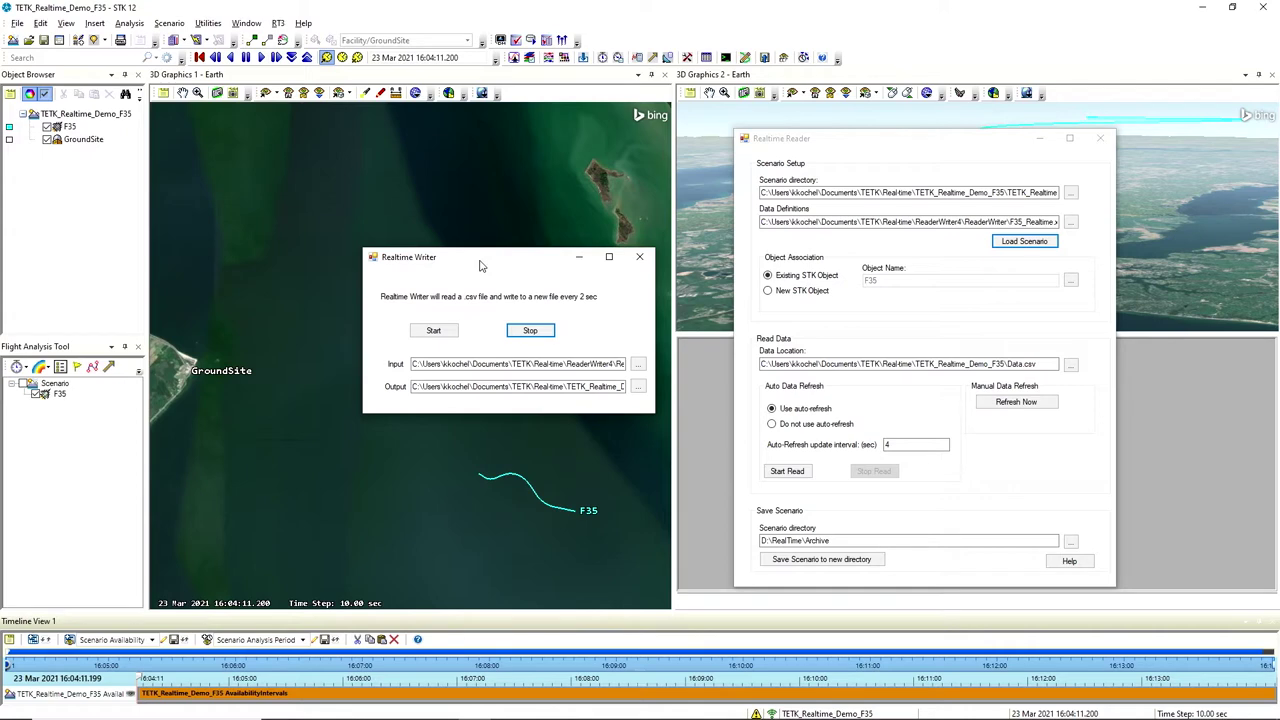
- Start writing the CSV data in Realtime Writer and reading it into F35 in Realtime Reader
left_click_drag(506, 266, 506, 258)
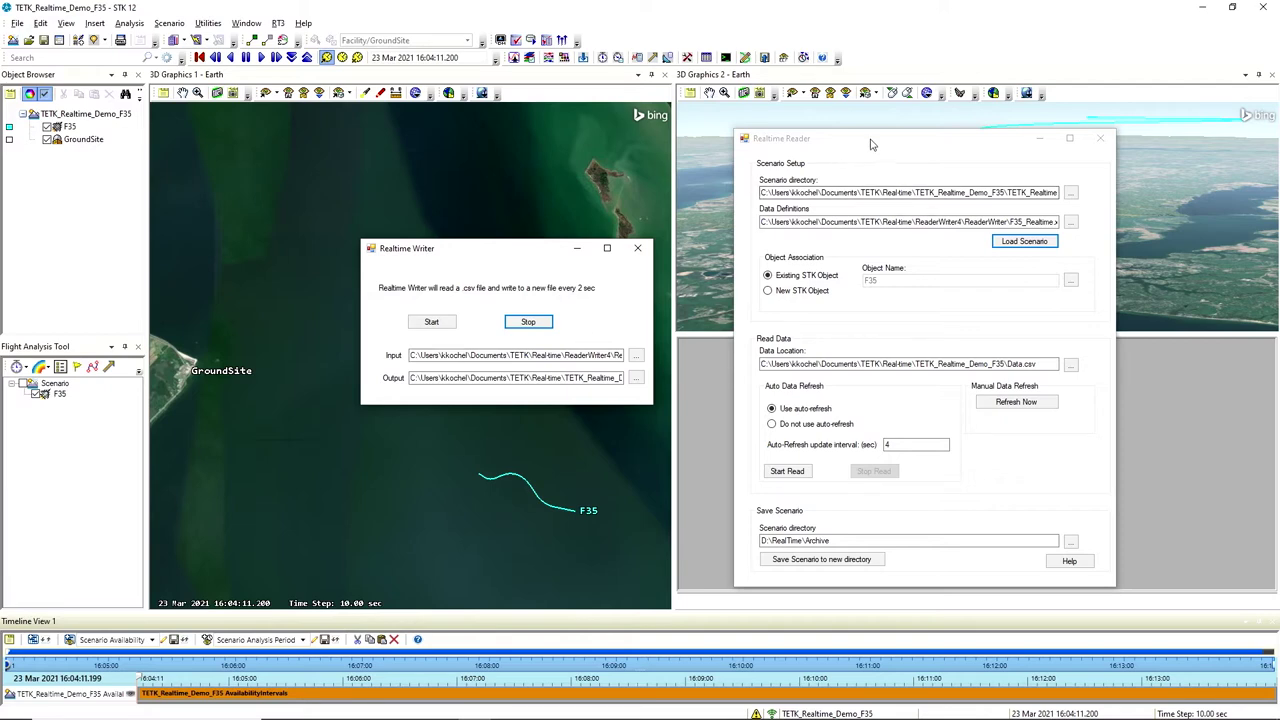
left_click_drag(873, 150, 855, 131)
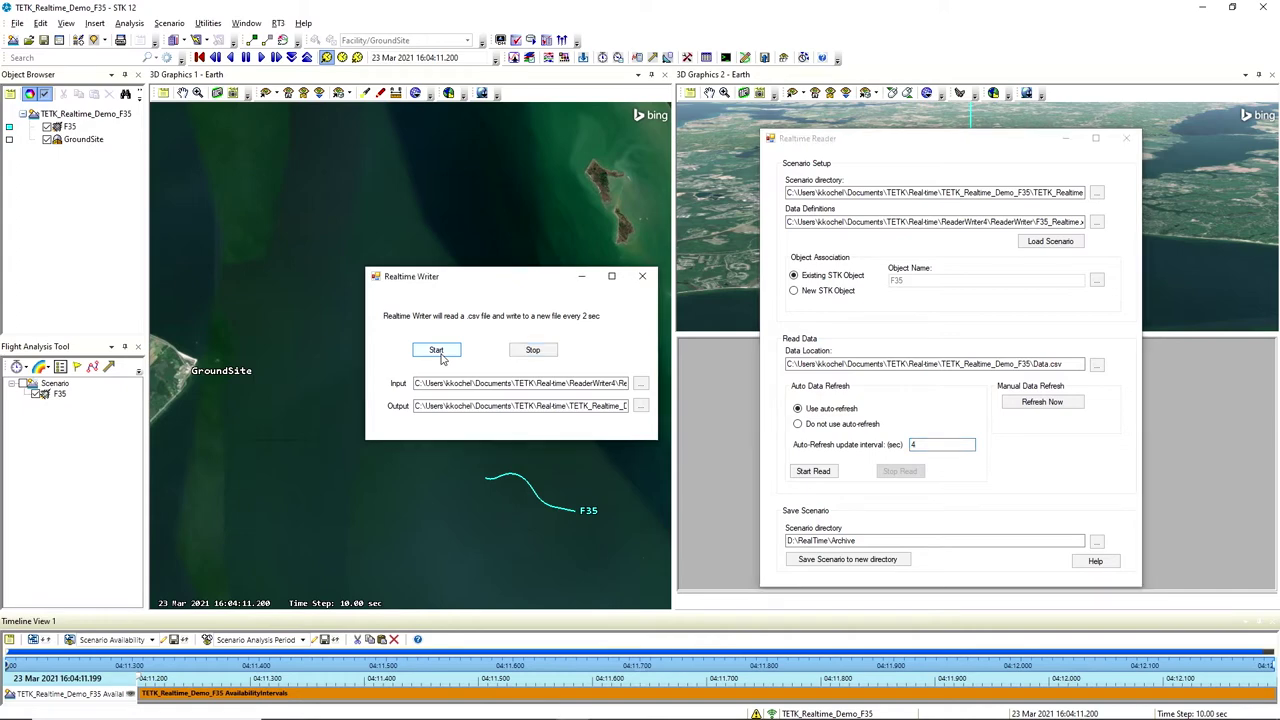
left_click(459, 349)
left_click(813, 471)
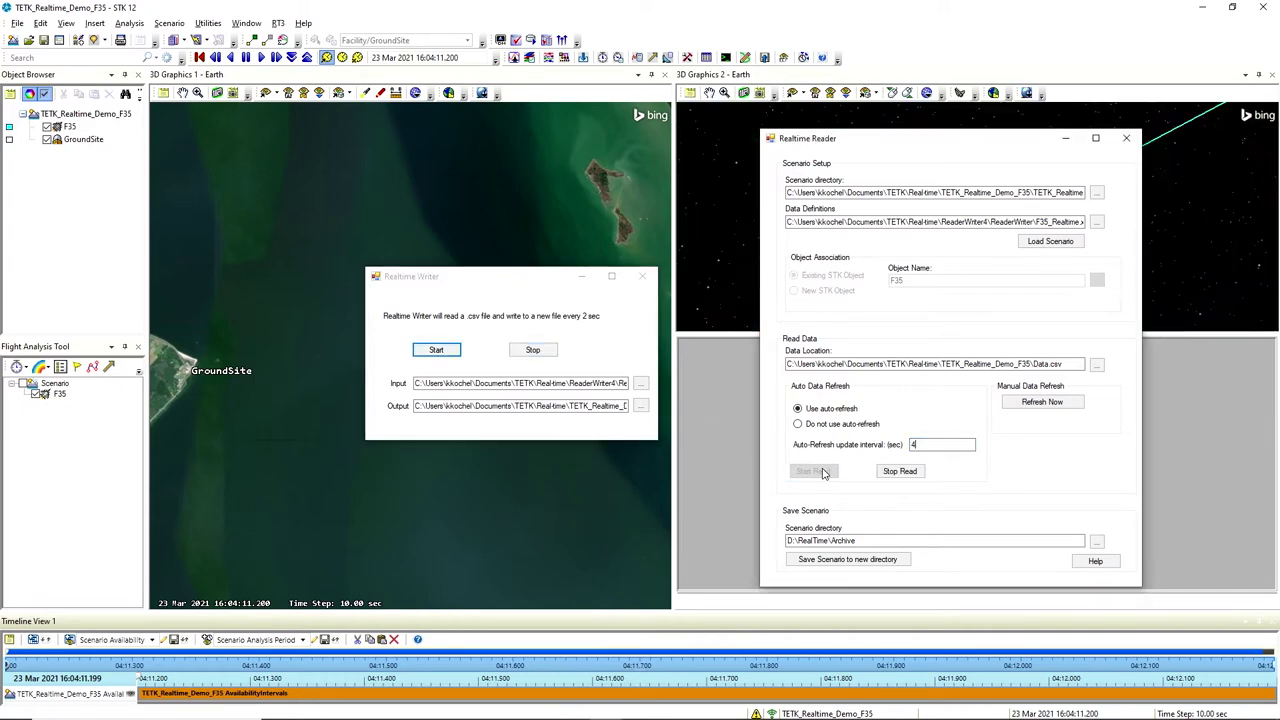
- Dock the Heading graph in the lower-right pane and animate the scenario in real time
left_click(789, 10)
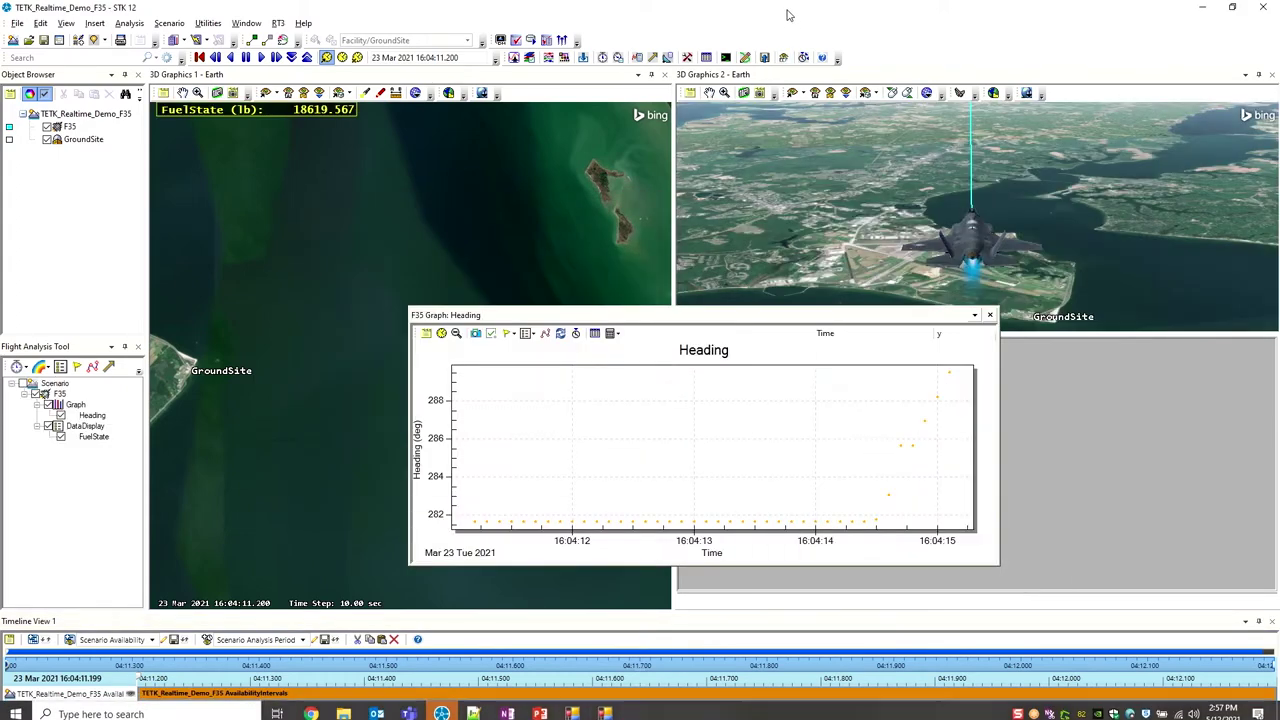
left_click_drag(703, 316, 973, 352)
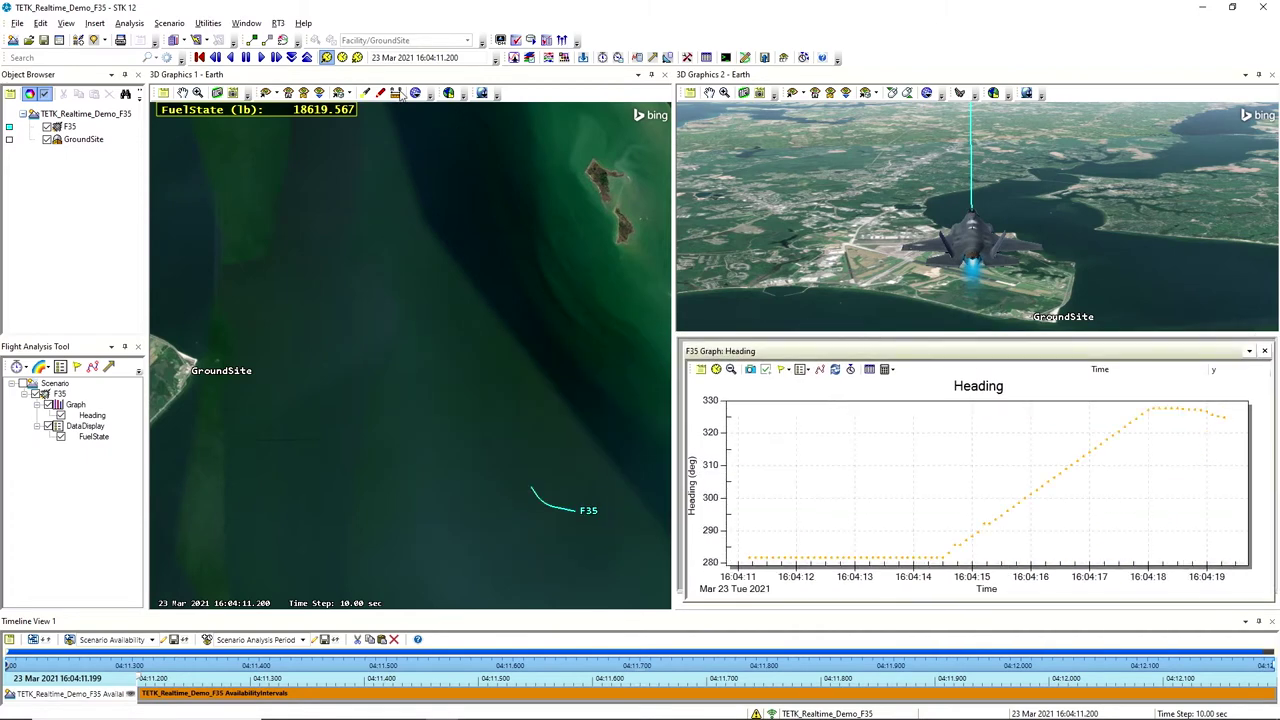
left_click(342, 58)
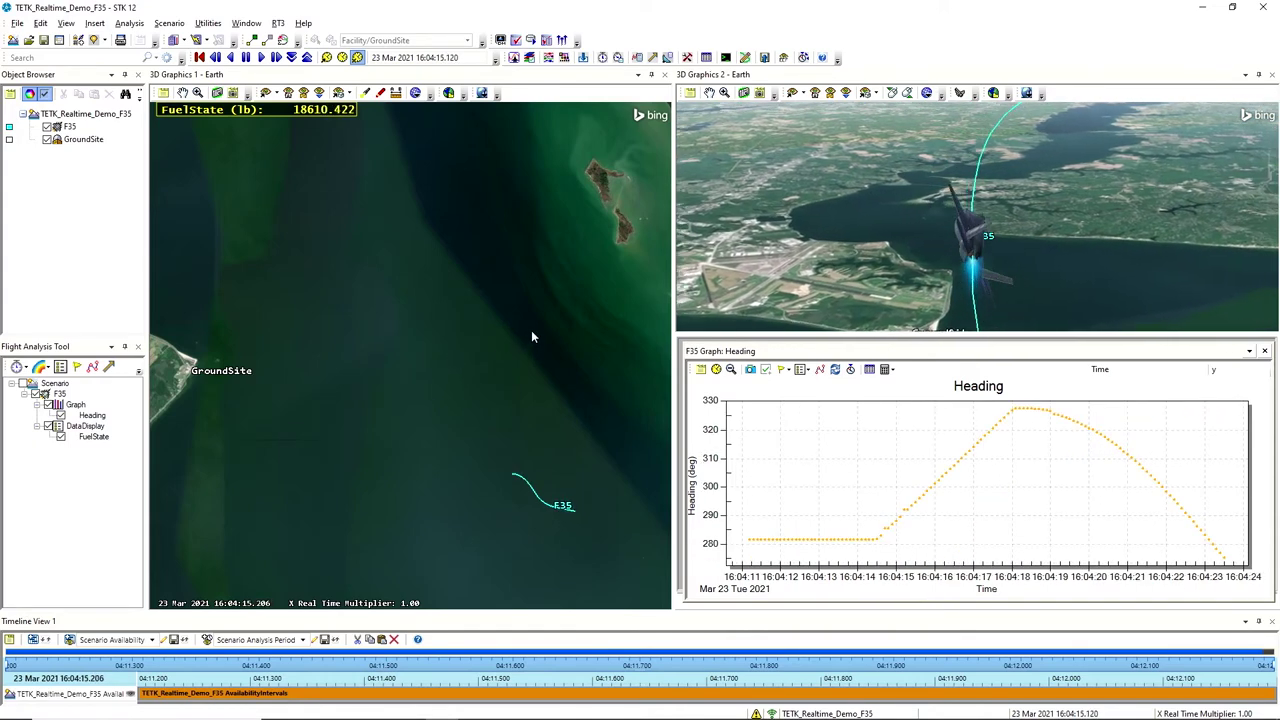
left_click(471, 434)
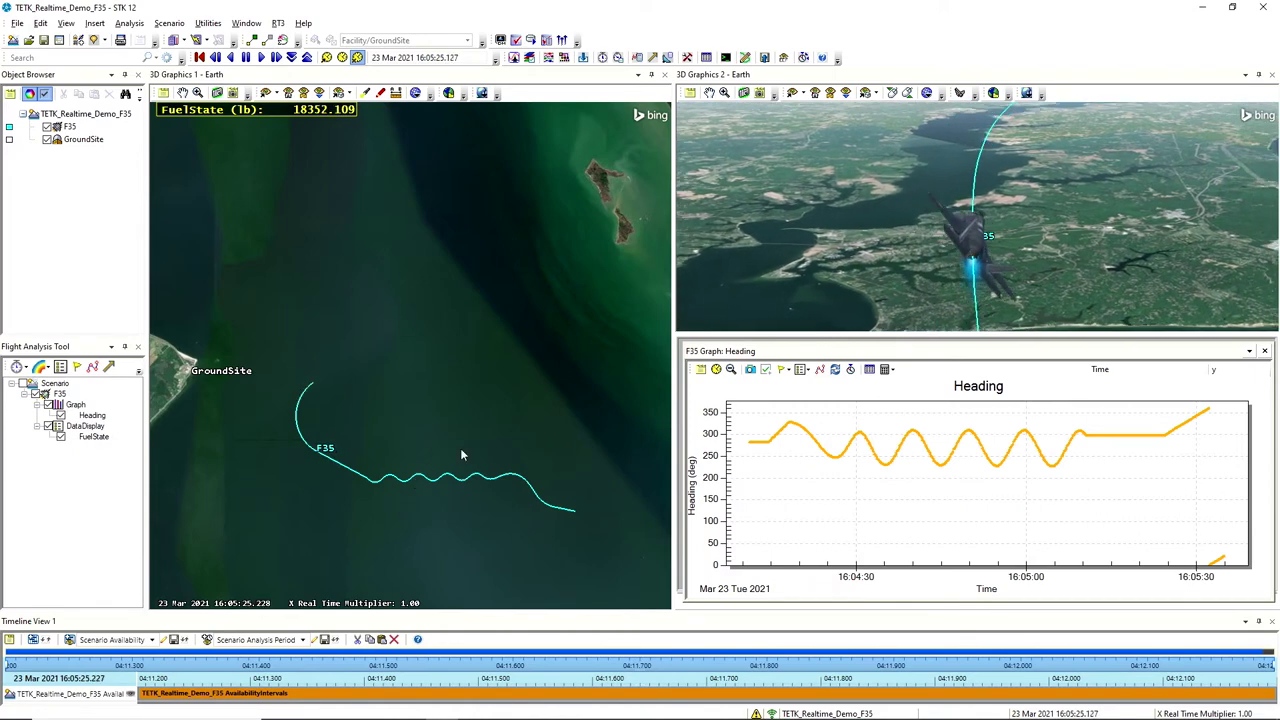
- Stop reading live data, pause the animation at 16:05:33.616, and bring up Generate Quick Looks
left_click(572, 707)
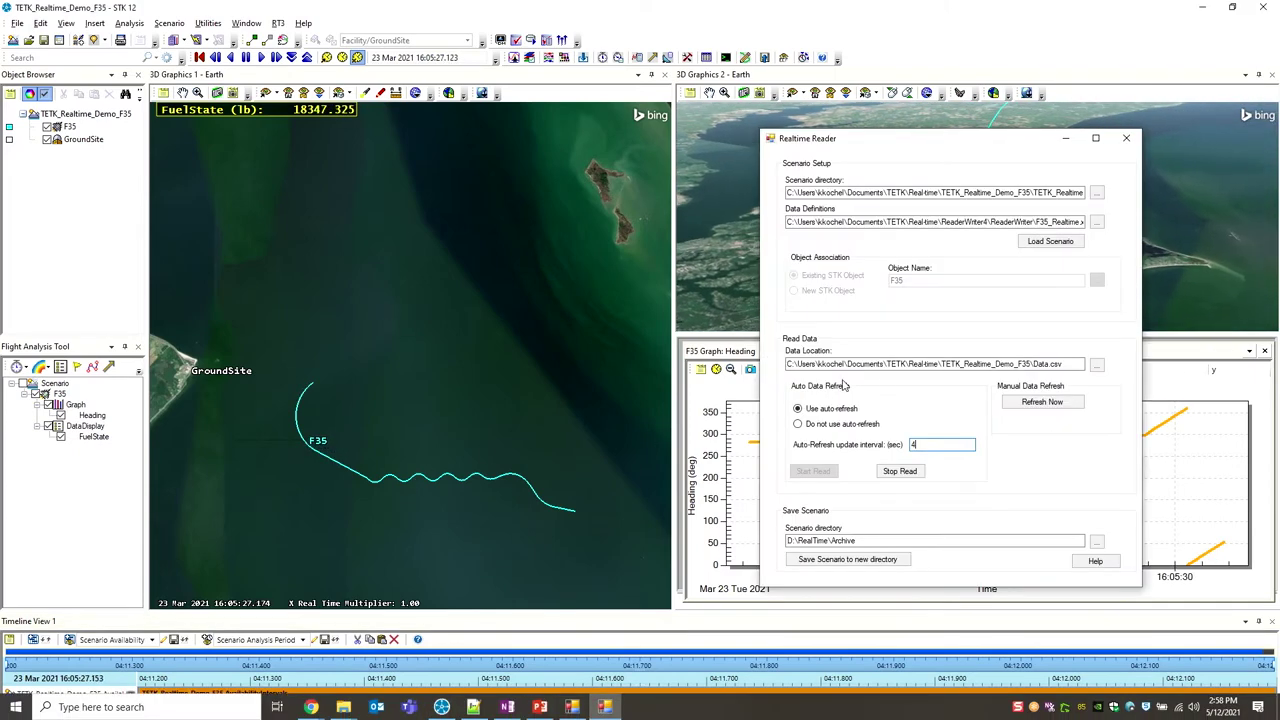
left_click(906, 472)
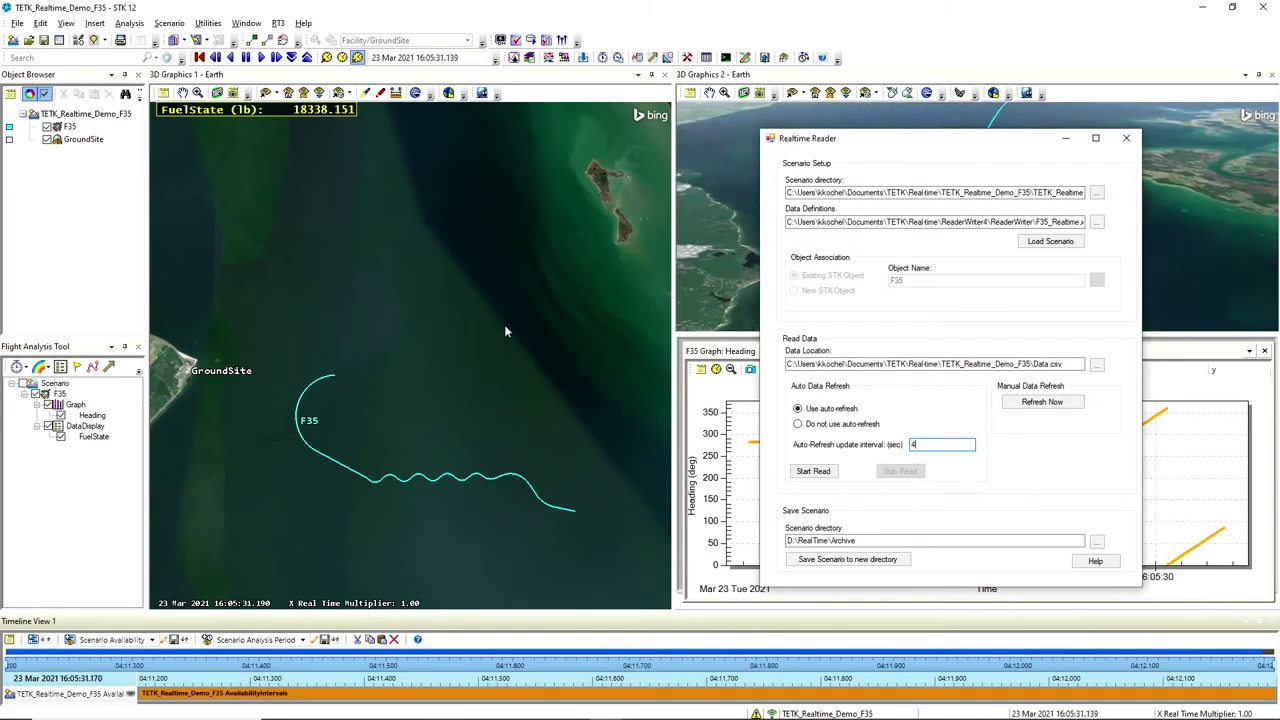
left_click(420, 300)
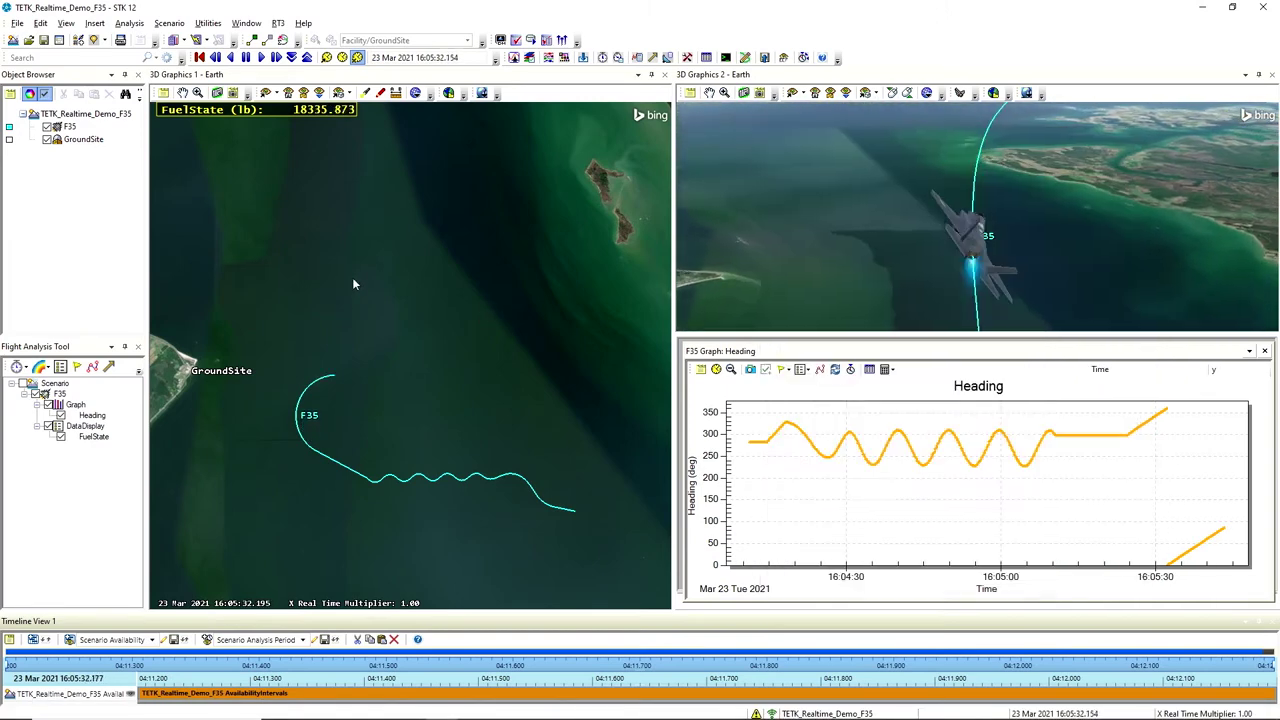
left_click(245, 58)
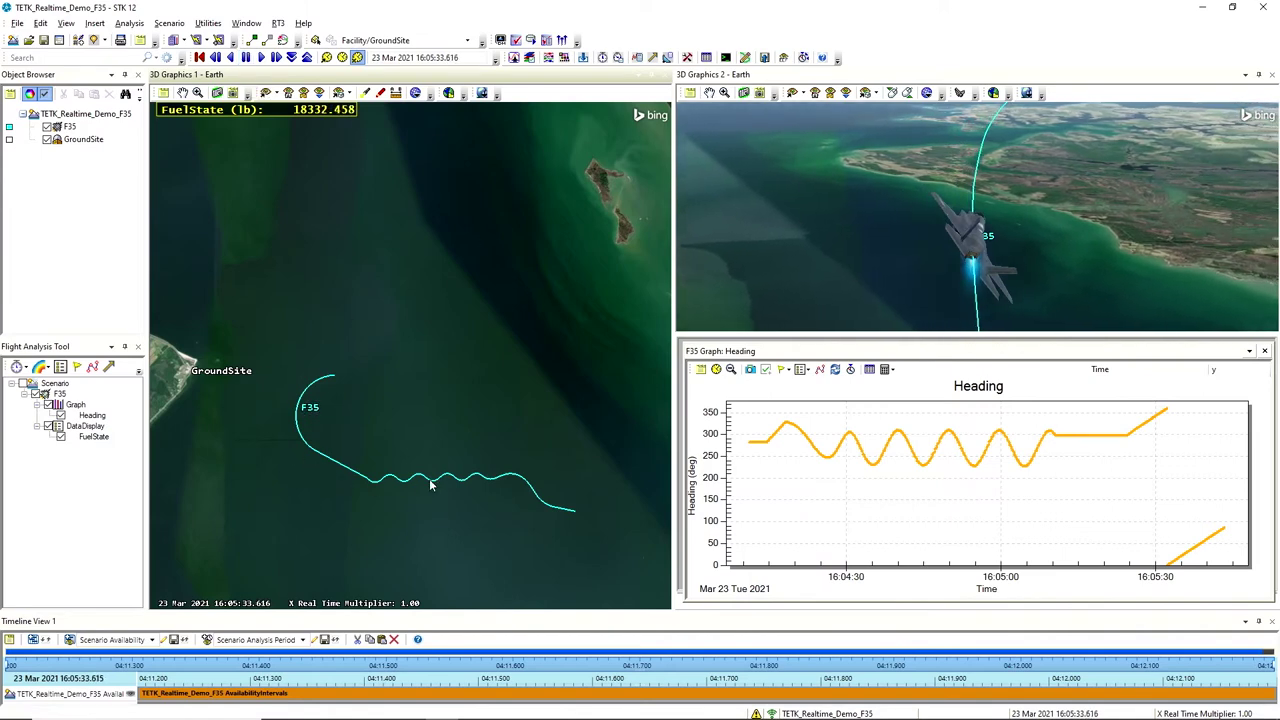
left_click(407, 521)
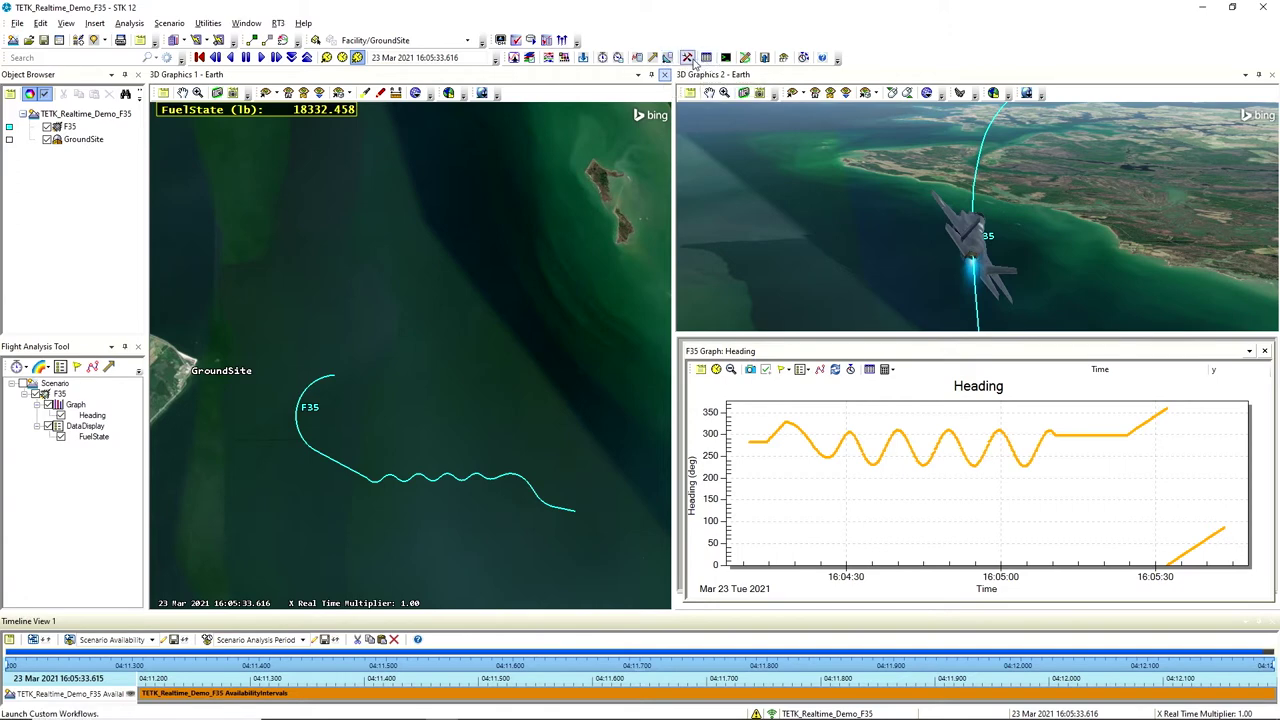
left_click(638, 60)
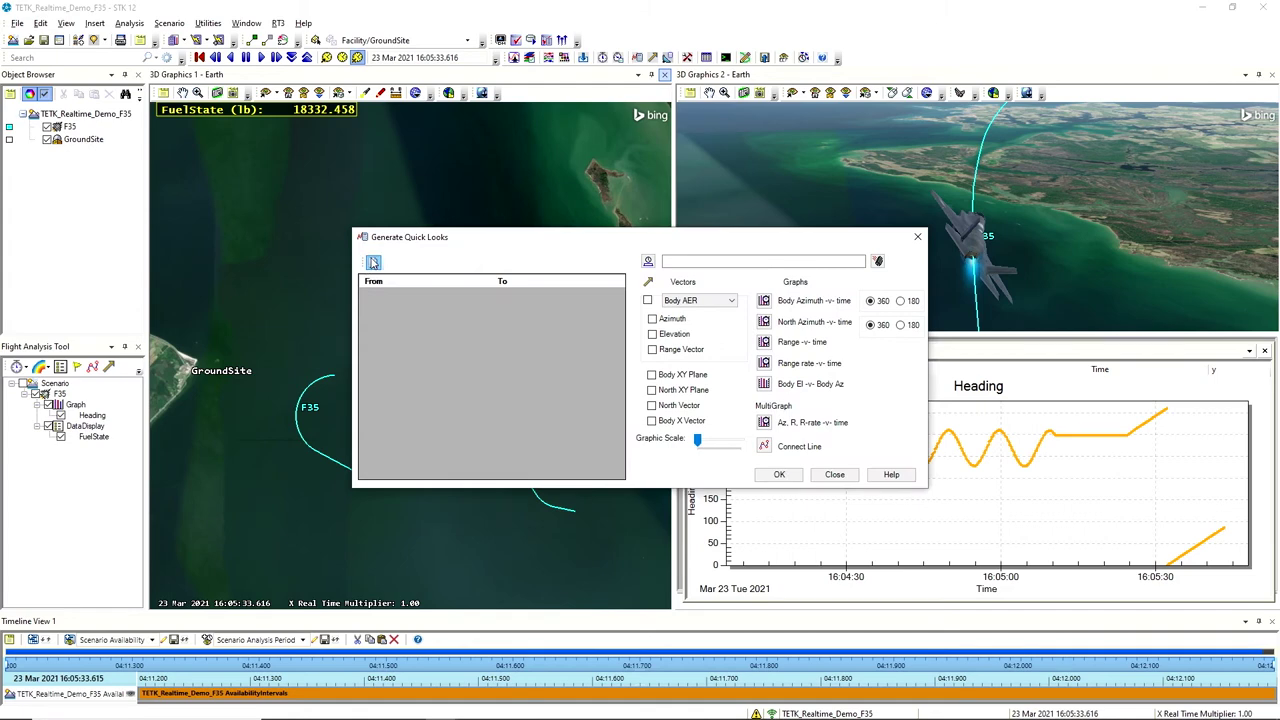
- Generate a body azimuth-over-time graph for the F35 to GroundSite pair
left_click(371, 263)
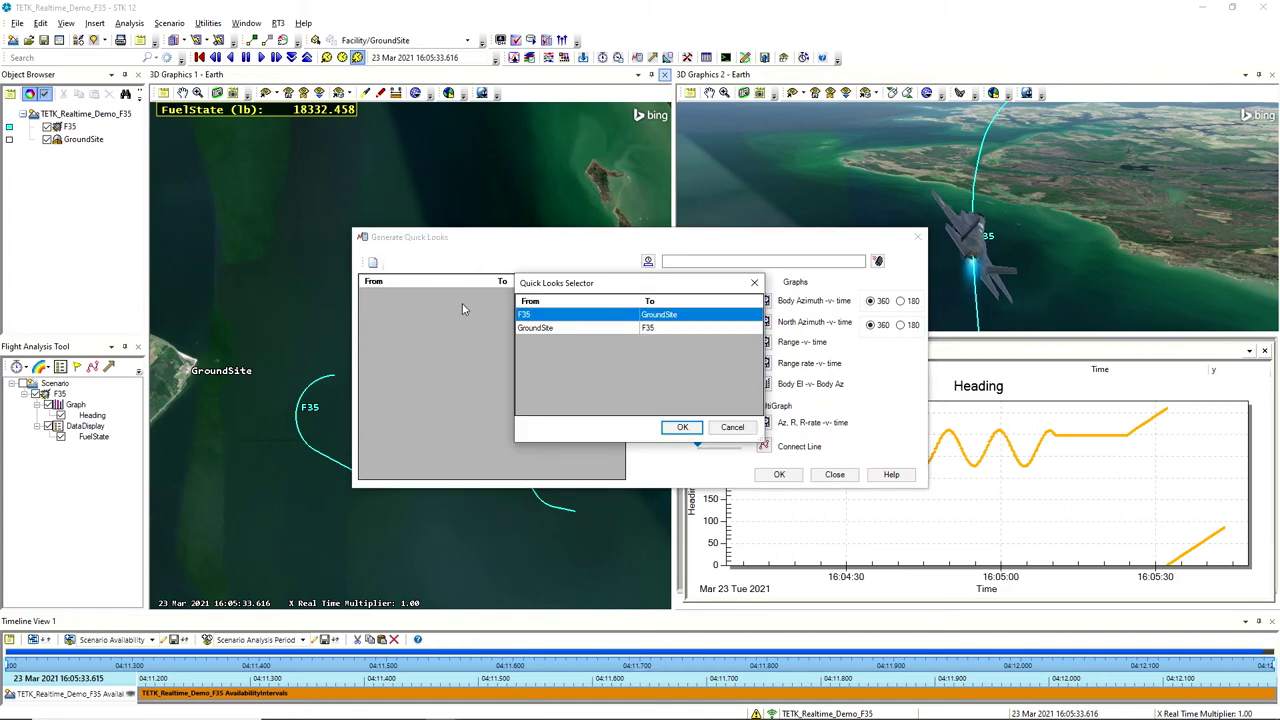
left_click(683, 427)
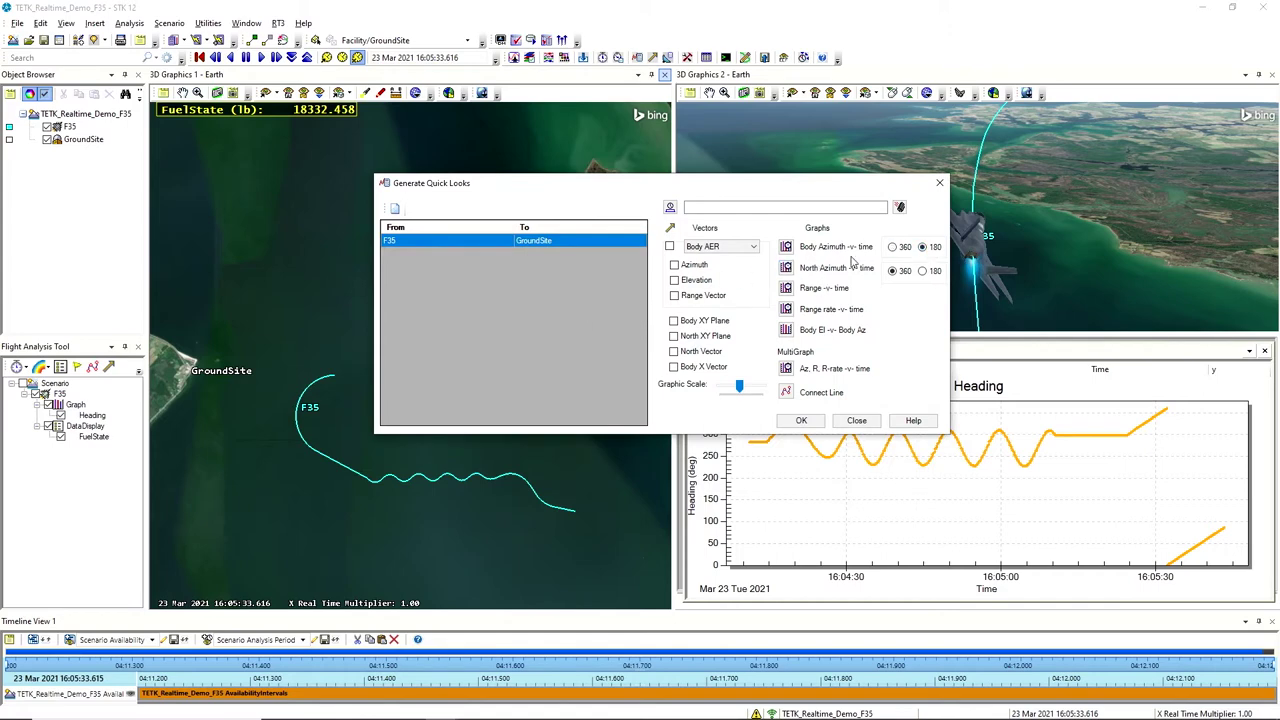
left_click(787, 247)
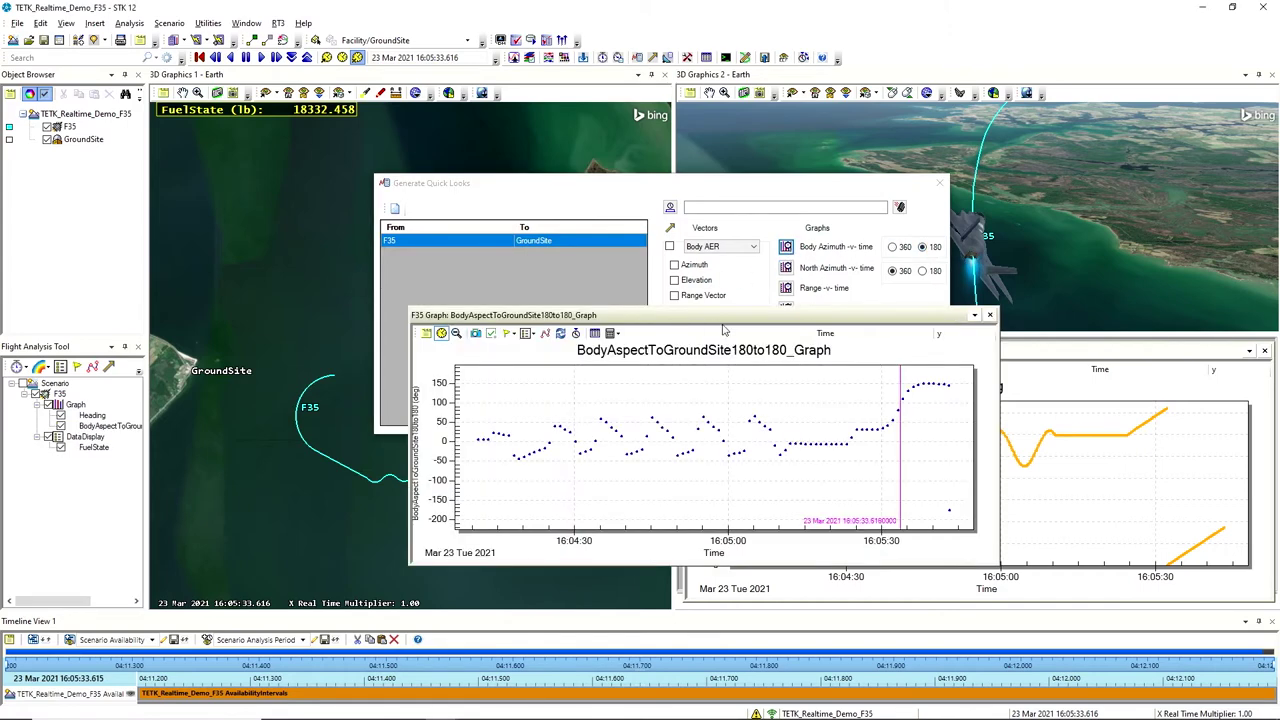
left_click_drag(752, 317, 752, 292)
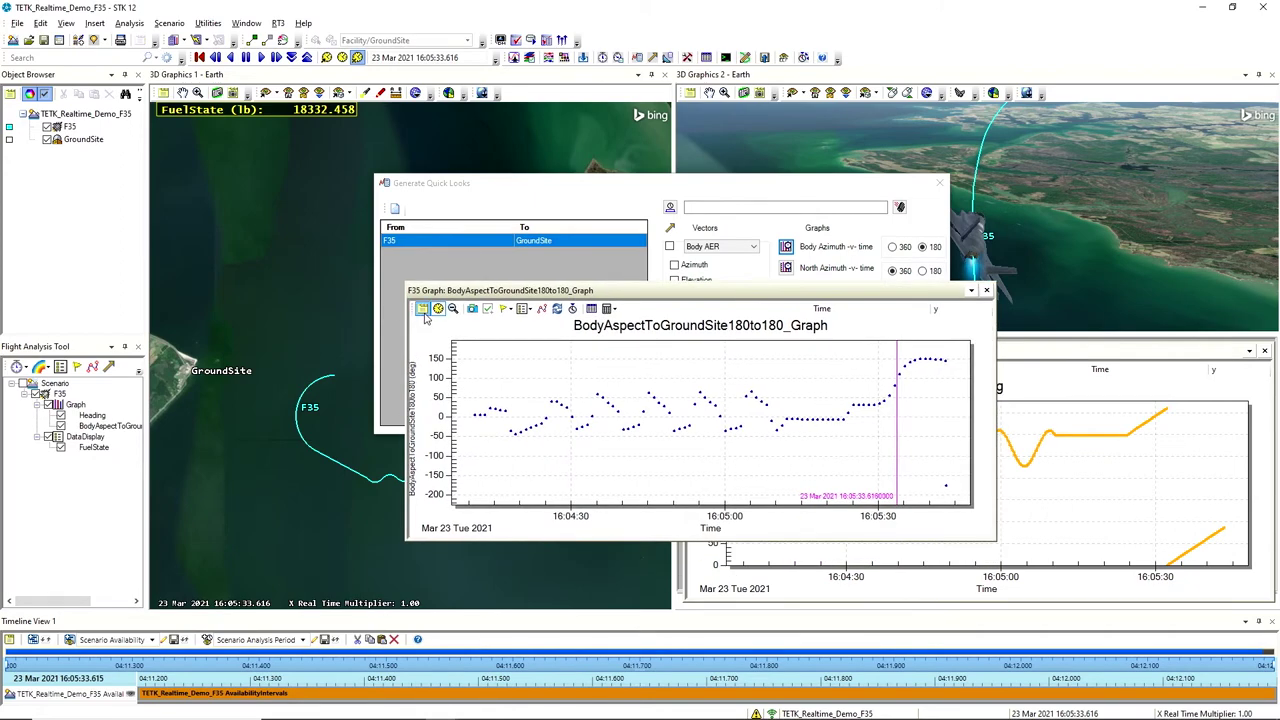
- Set the body aspect graph to sample by time with a 0.1 second step
left_click(424, 308)
left_click(779, 281)
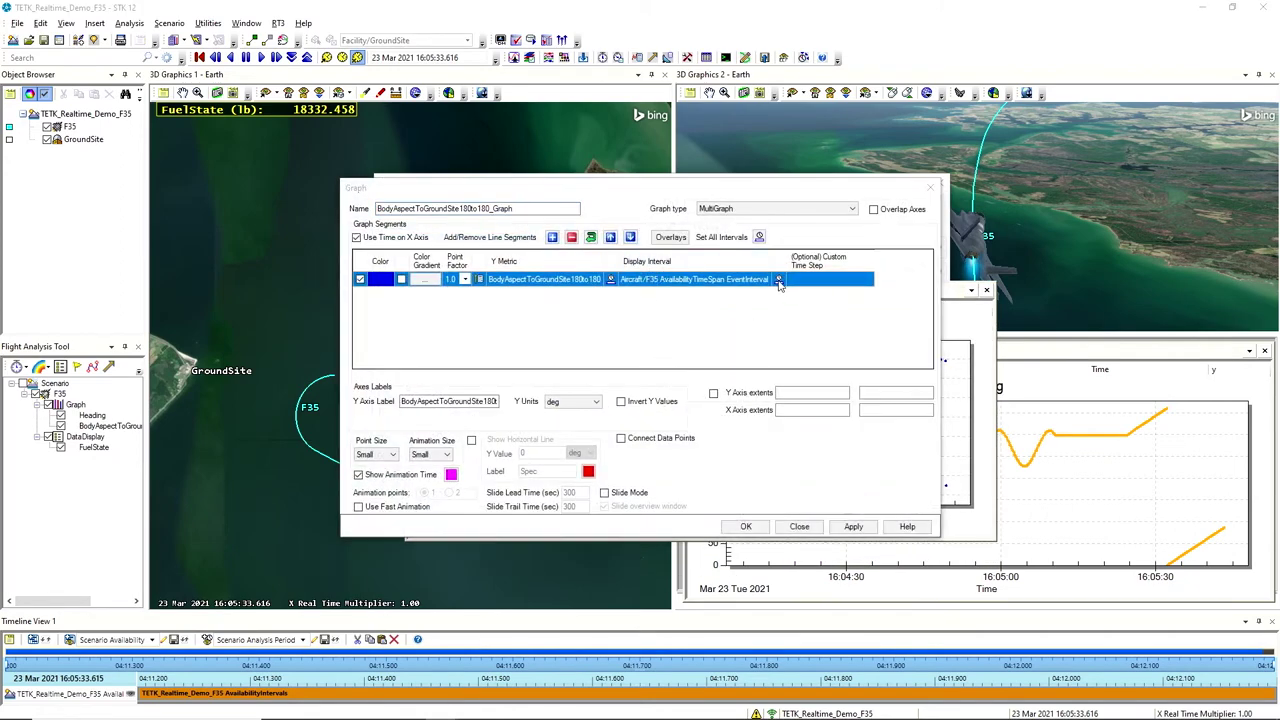
left_click(545, 304)
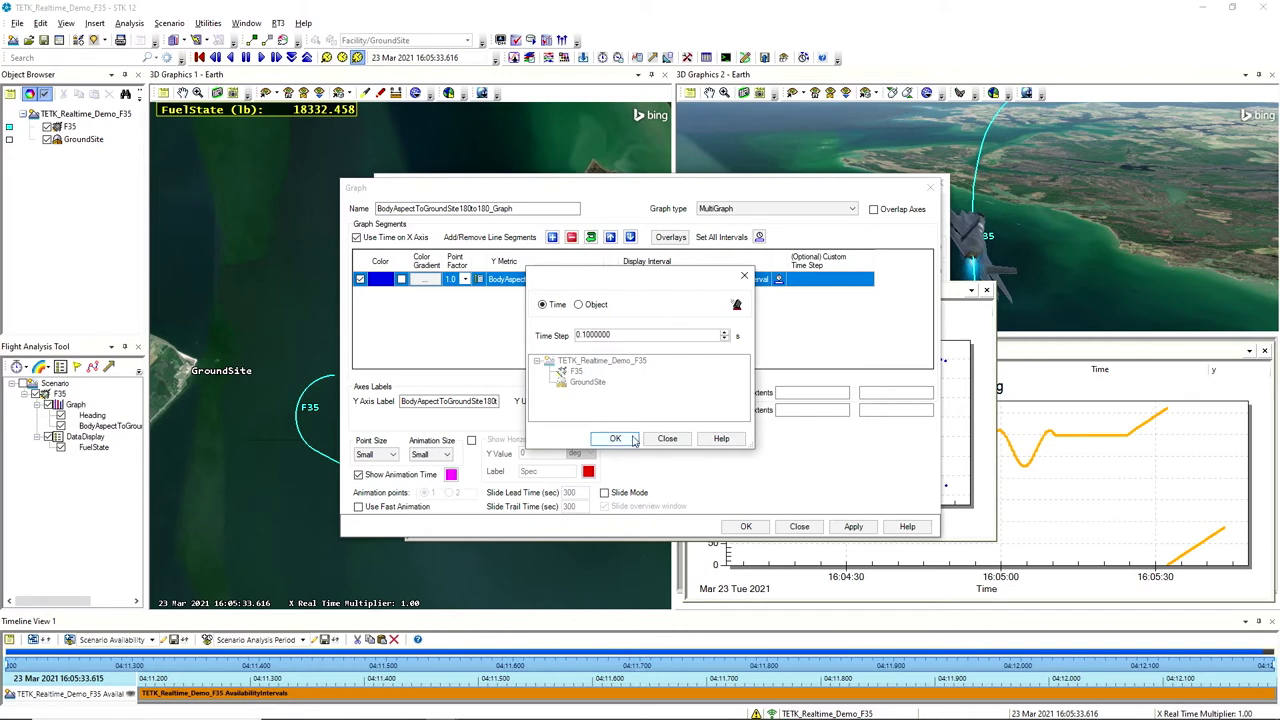
left_click(615, 438)
left_click(752, 526)
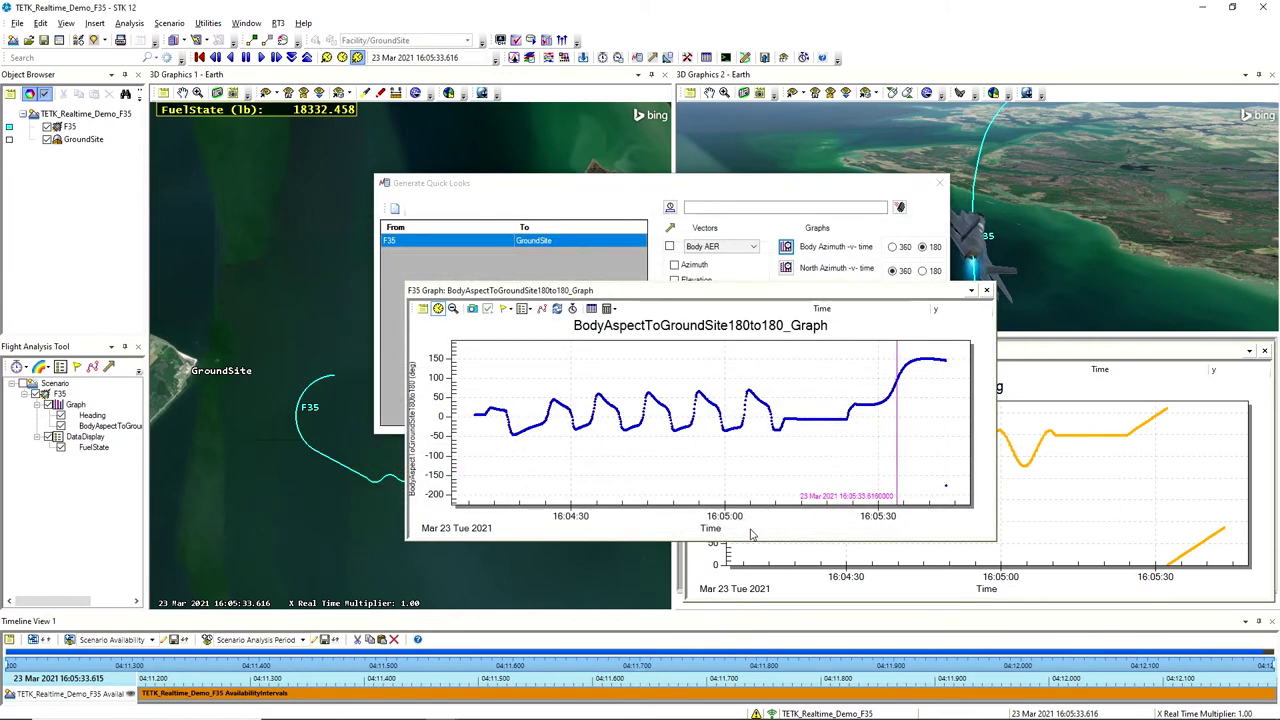
- Reposition and zoom into the body aspect plot, then close it and the Quick Looks dialog
left_click(687, 293)
left_click_drag(687, 293, 727, 268)
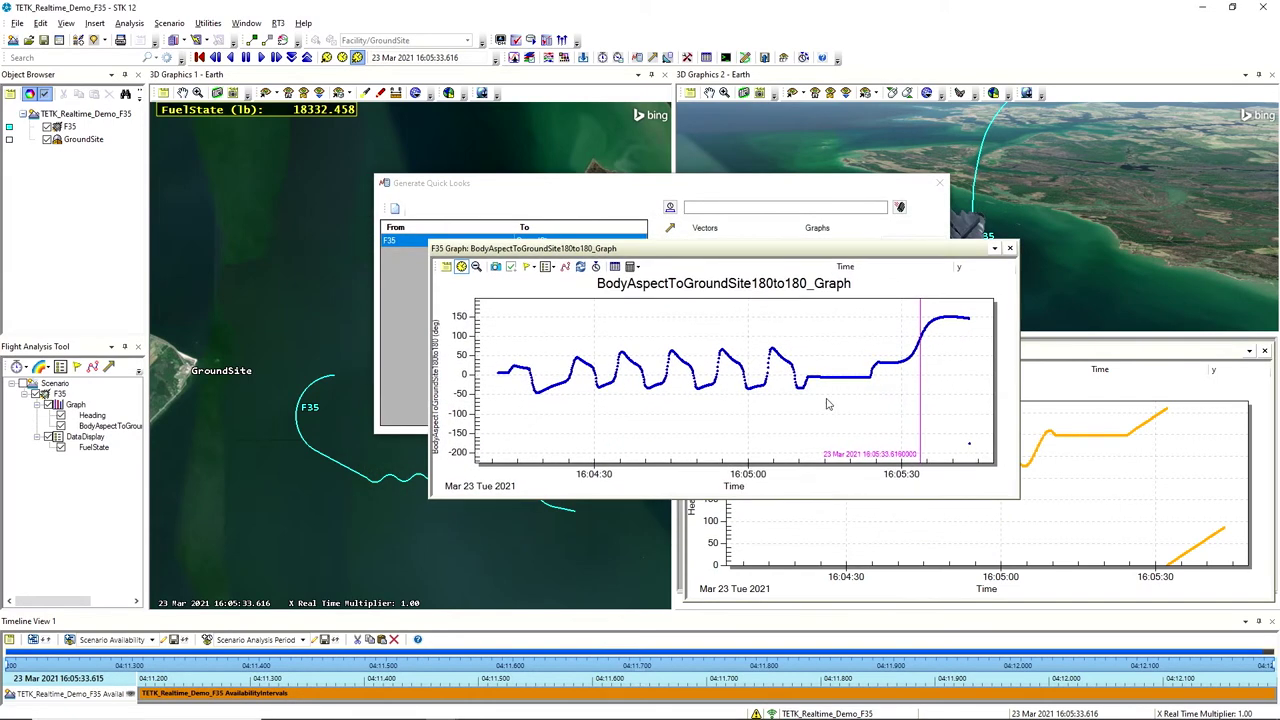
left_click_drag(825, 342, 507, 405)
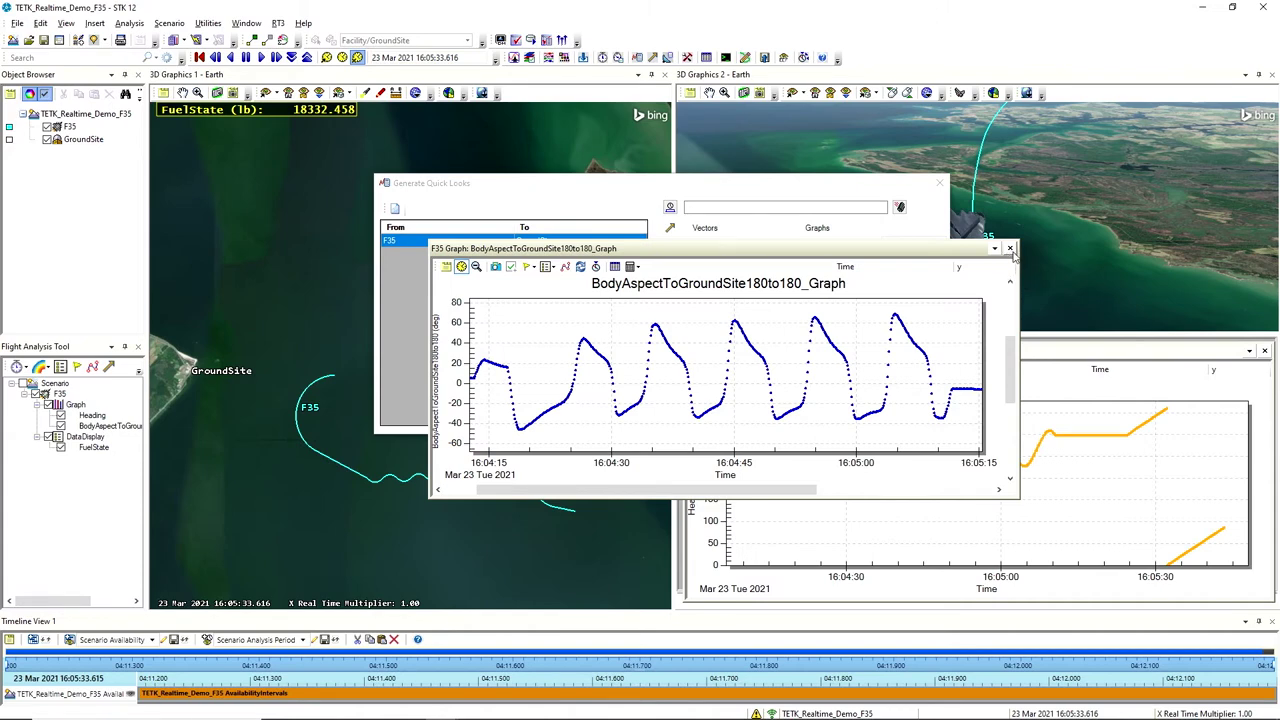
left_click(1010, 248)
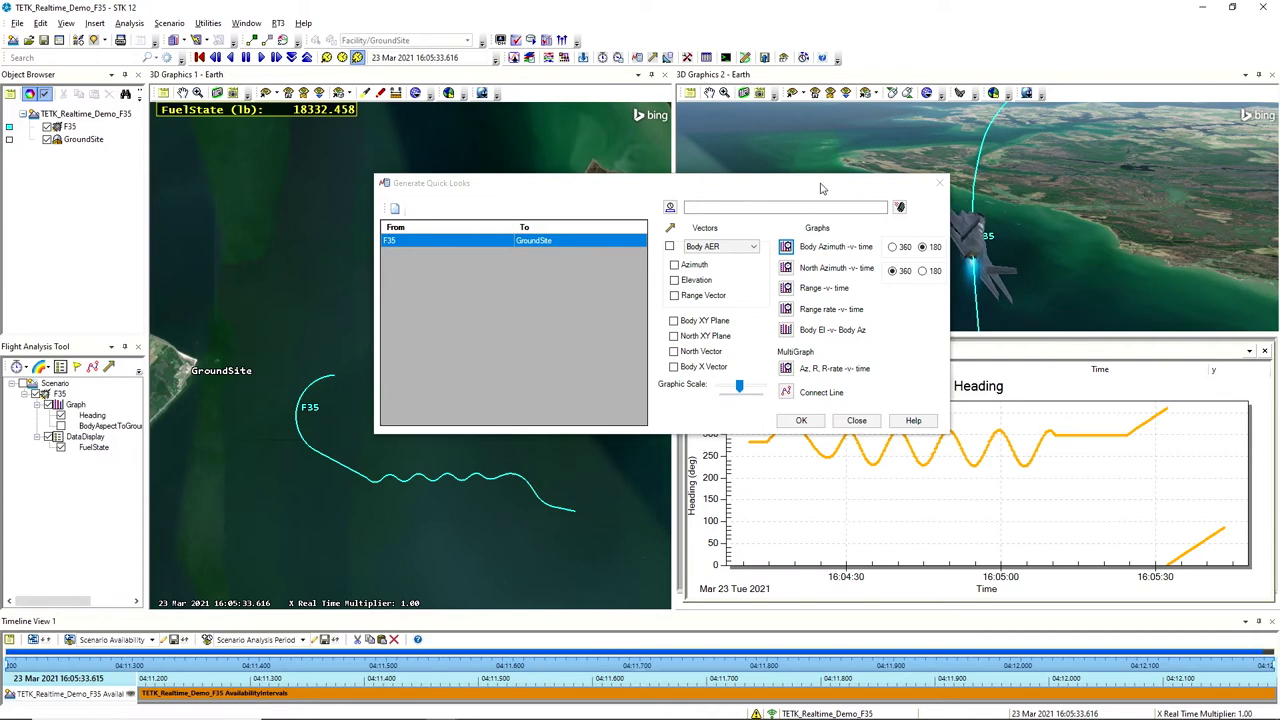
left_click(938, 185)
- Restart streaming the CSV data into F35 from Realtime Reader
left_click(604, 707)
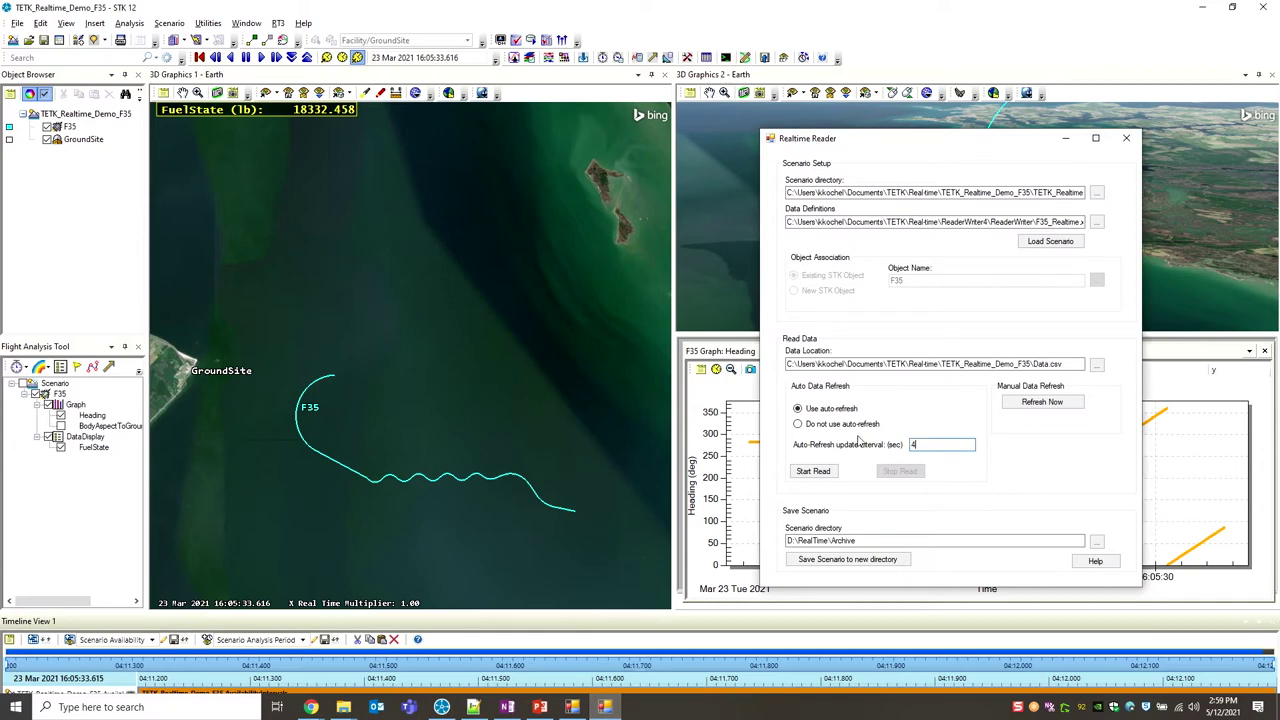
left_click(813, 471)
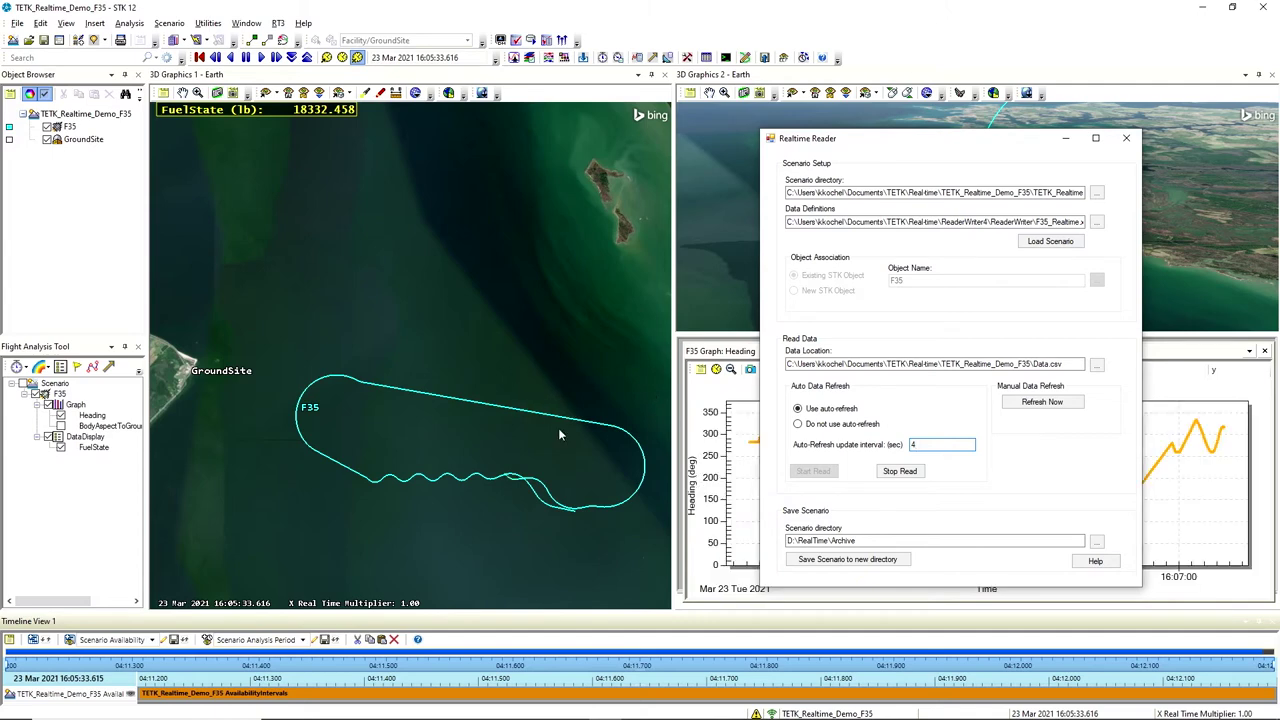
left_click(430, 302)
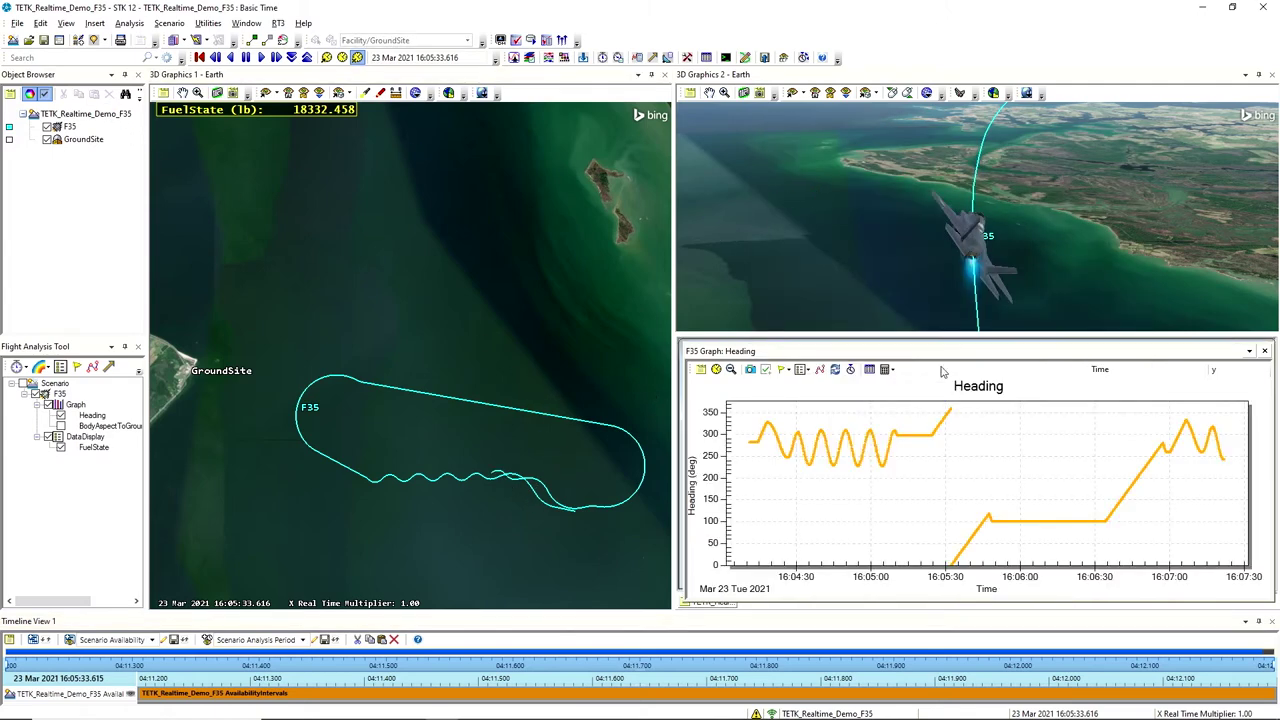
- Set the analysis stop time to +20 min and put the Heading graph back in place
left_click_drag(990, 356, 438, 183)
left_click(1010, 405)
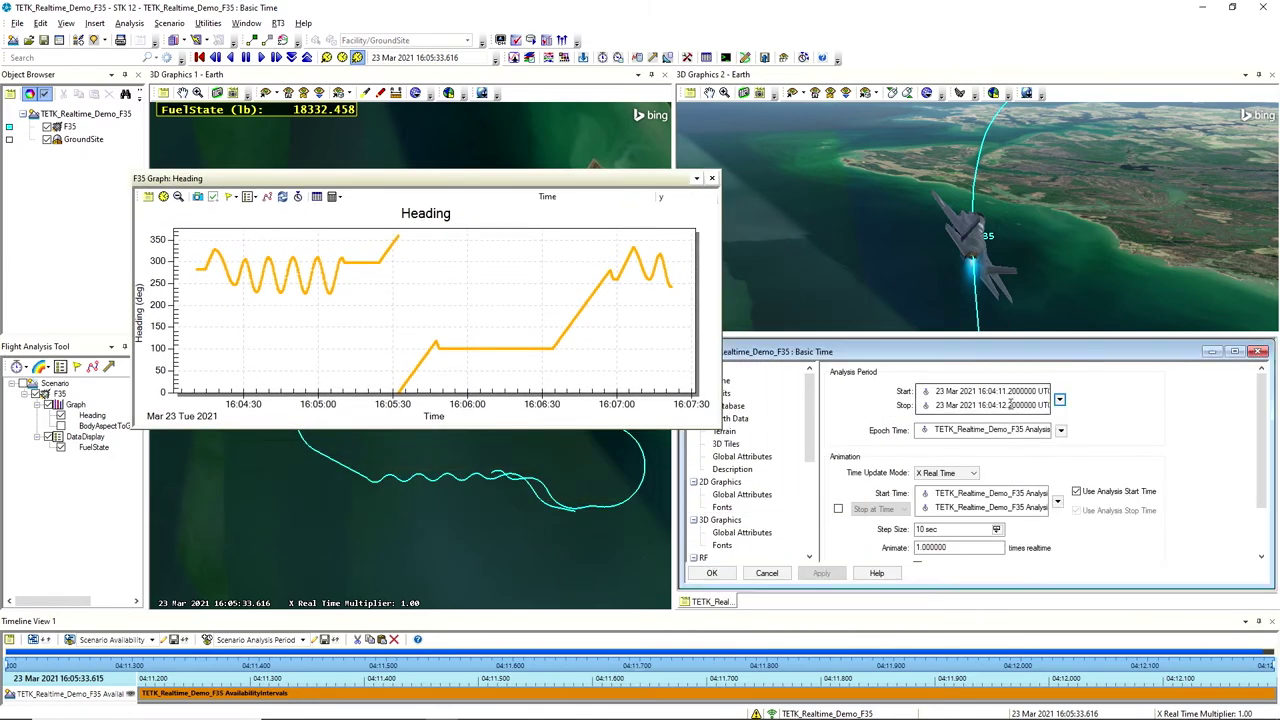
type("+20 min")
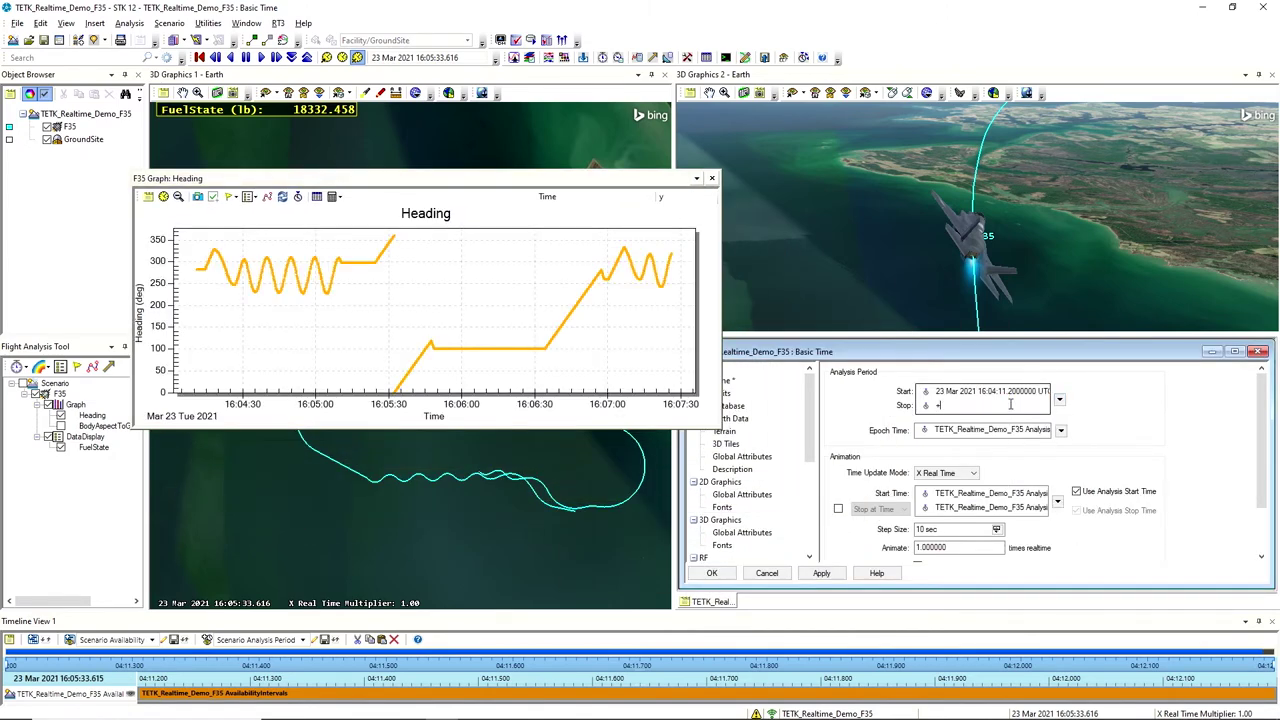
left_click(712, 572)
double_click(619, 178)
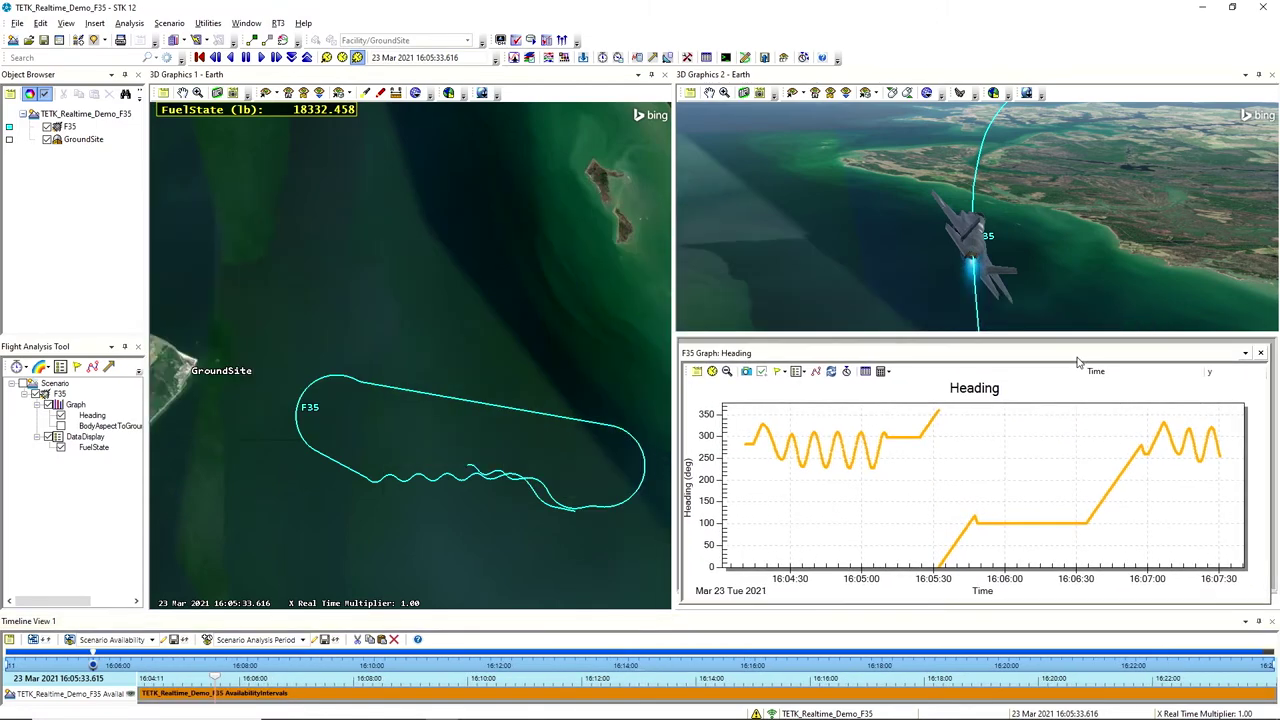
- Jump scenario time to about 16:07, run the real-time animation, and reopen BodyAspectToGroundSite
left_click_drag(240, 676, 331, 680)
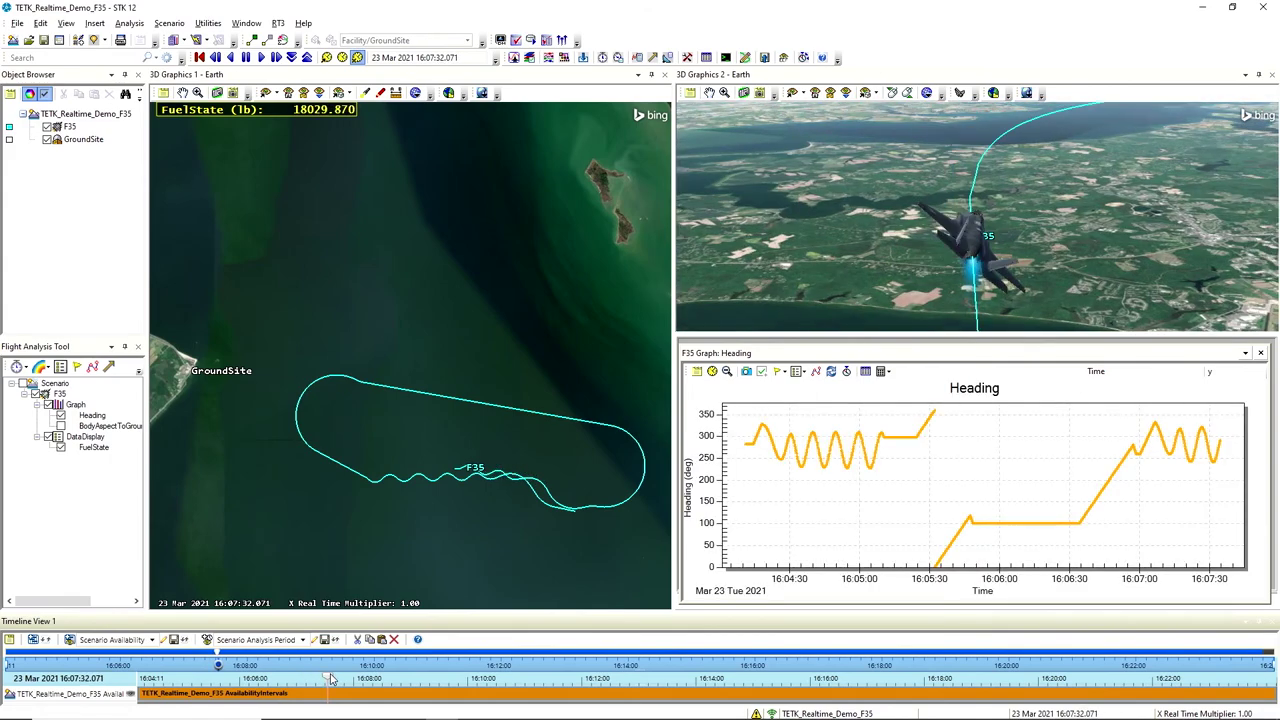
left_click(261, 57)
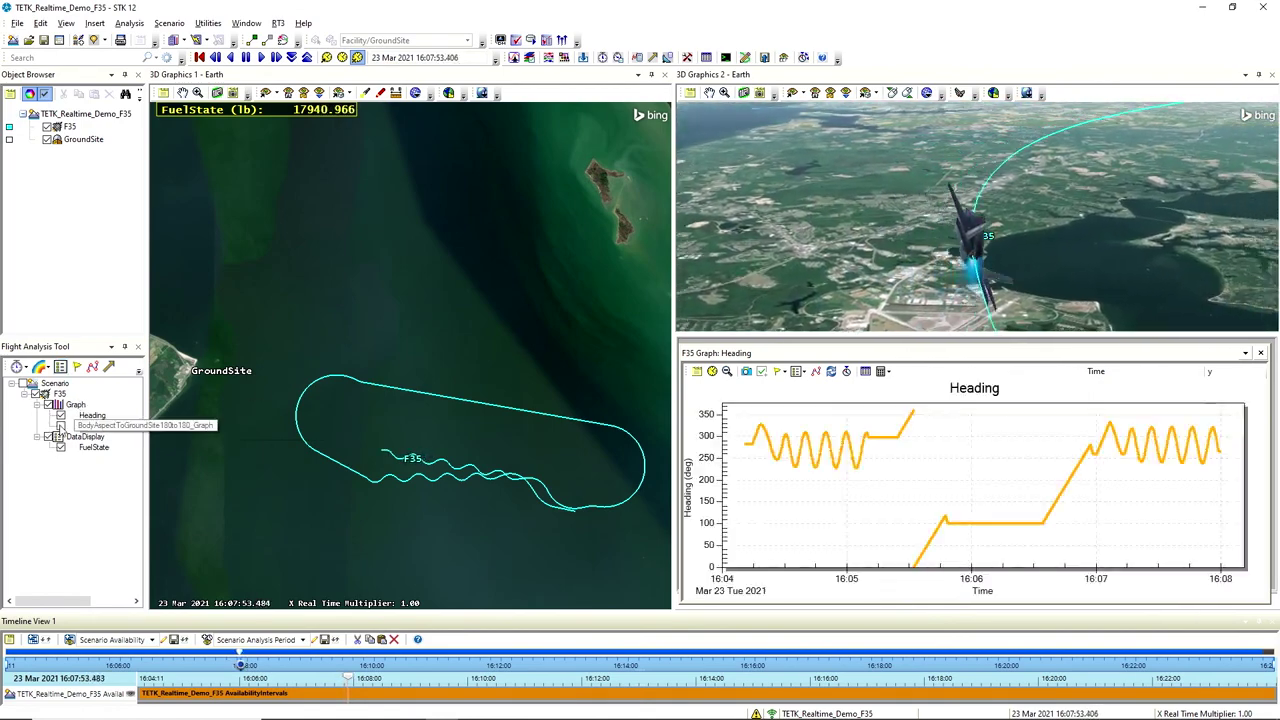
left_click(60, 427)
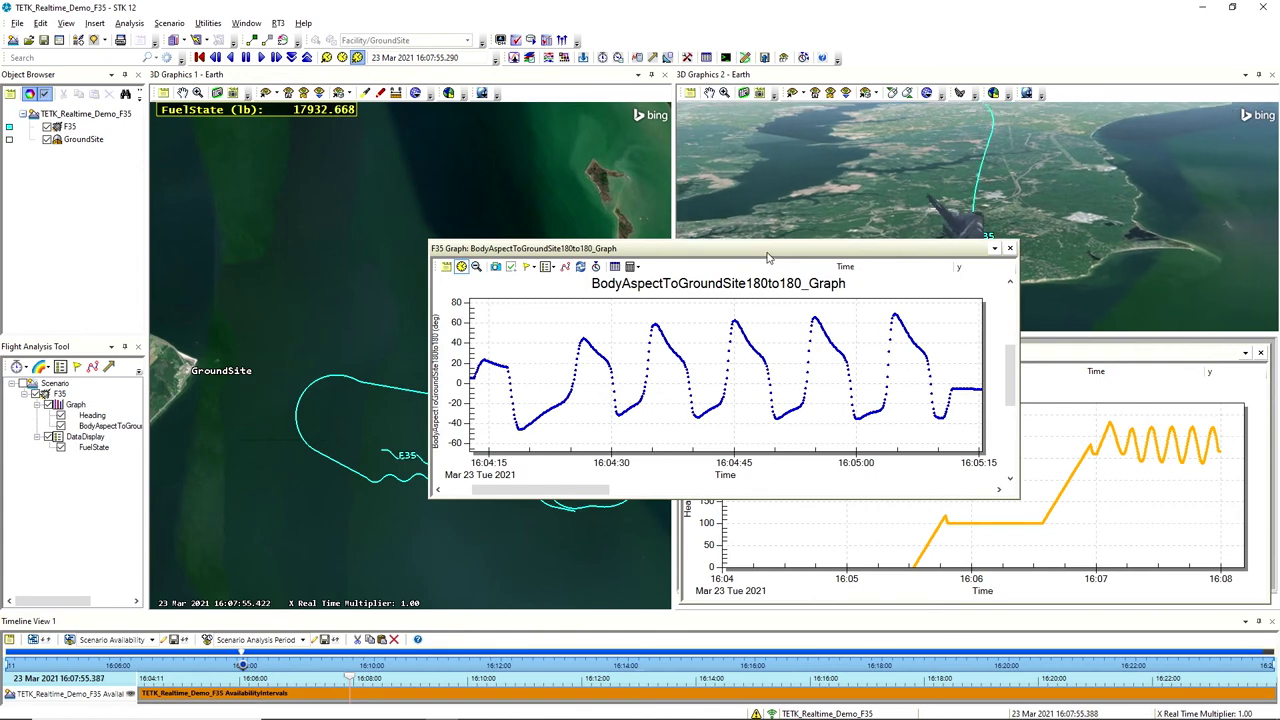
- Undo the body aspect graph zoom, zoom into the latest data, inspect a point, and close it
left_click_drag(774, 248, 853, 165)
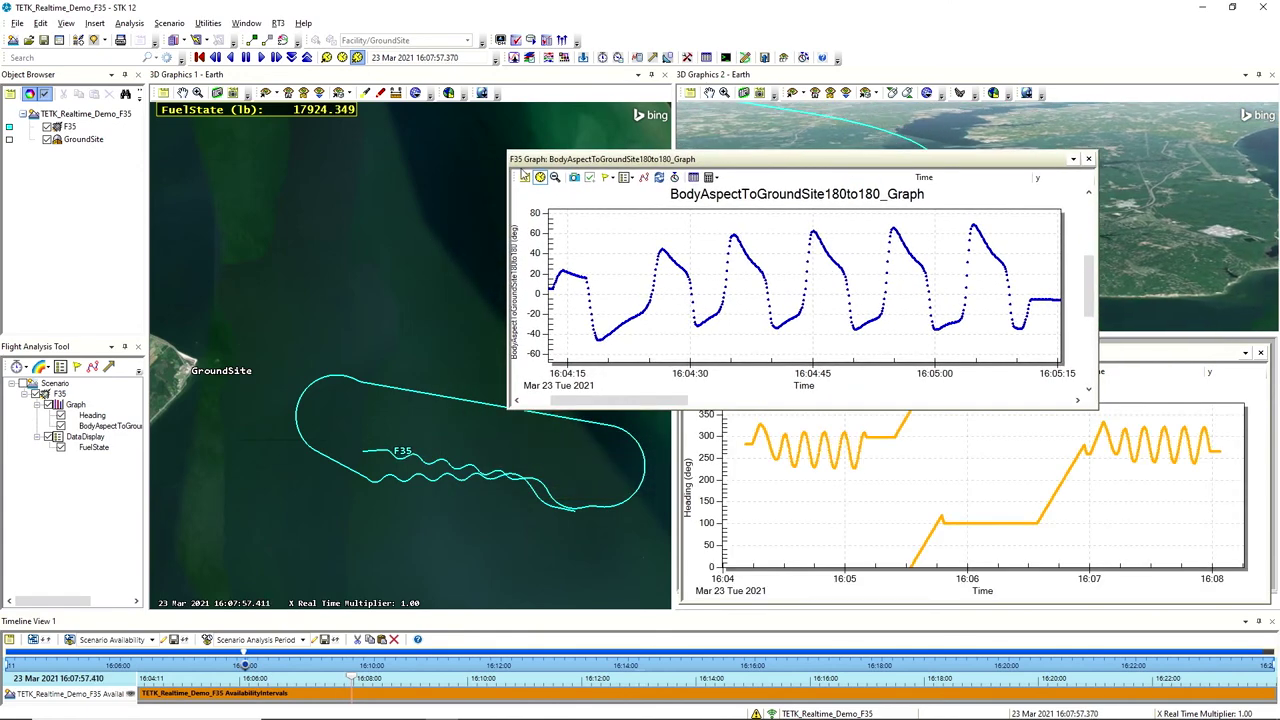
left_click(555, 178)
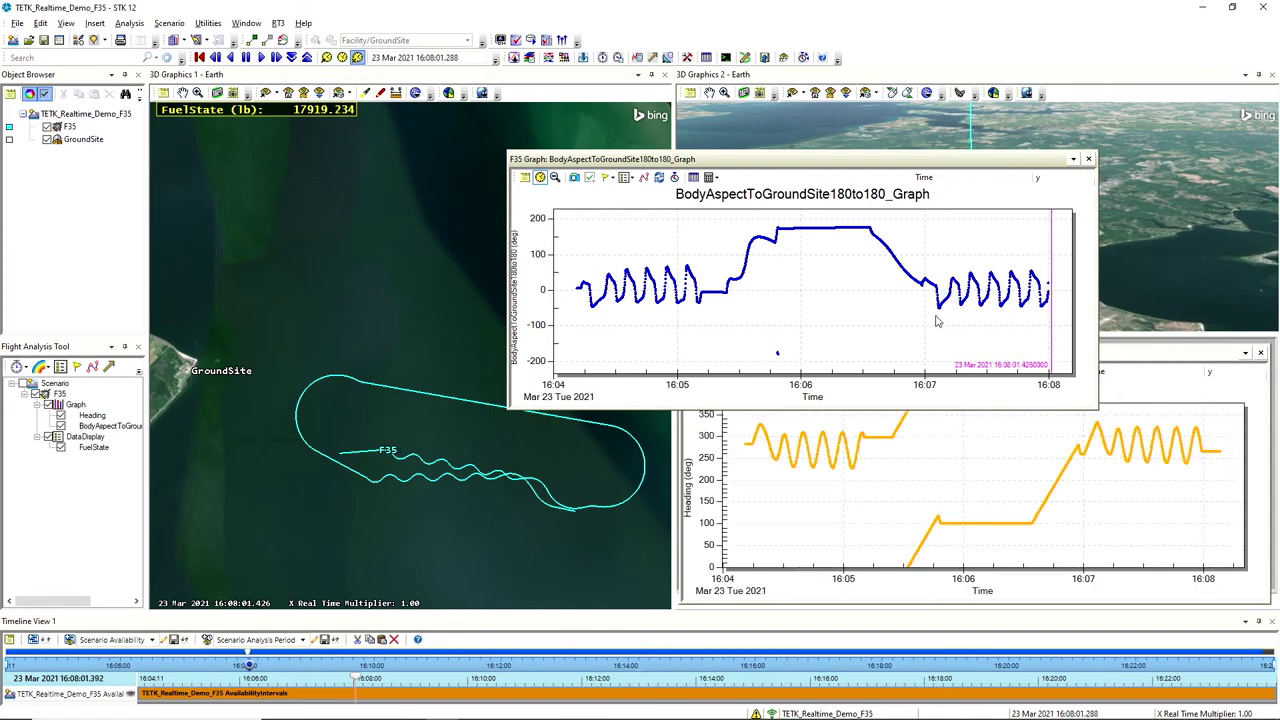
left_click_drag(930, 310, 1057, 263)
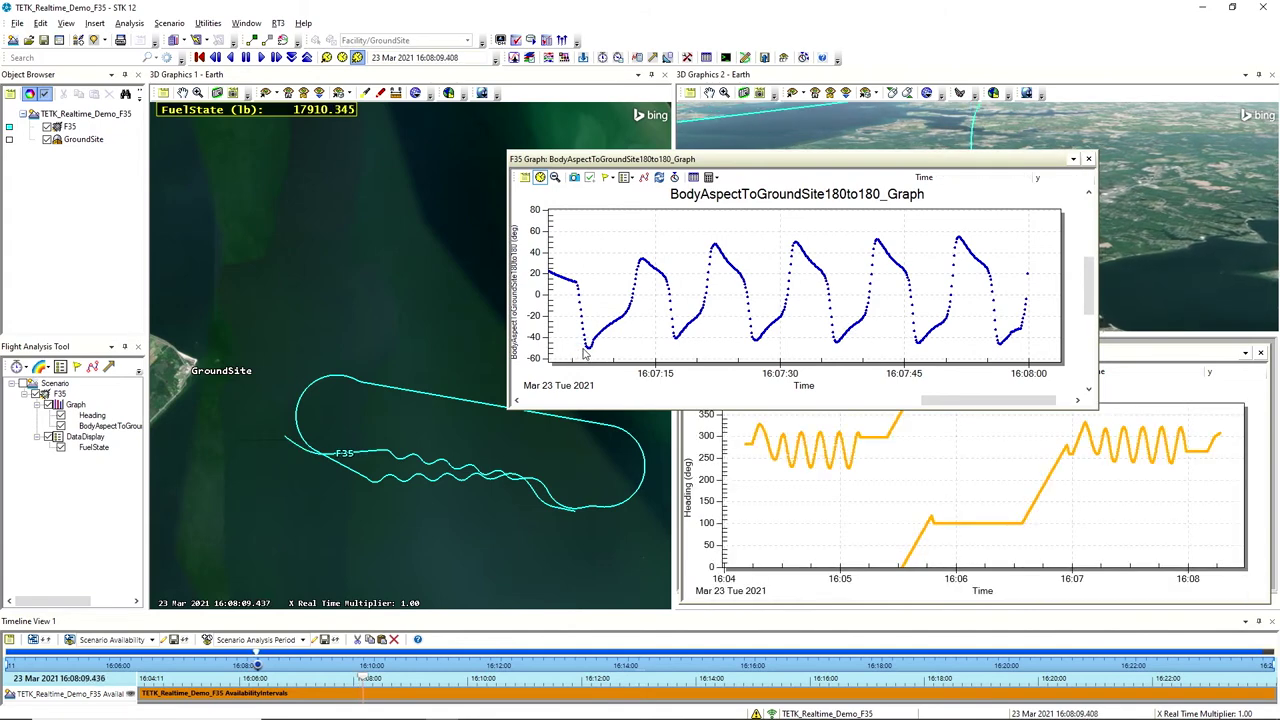
mouse_move(589, 353)
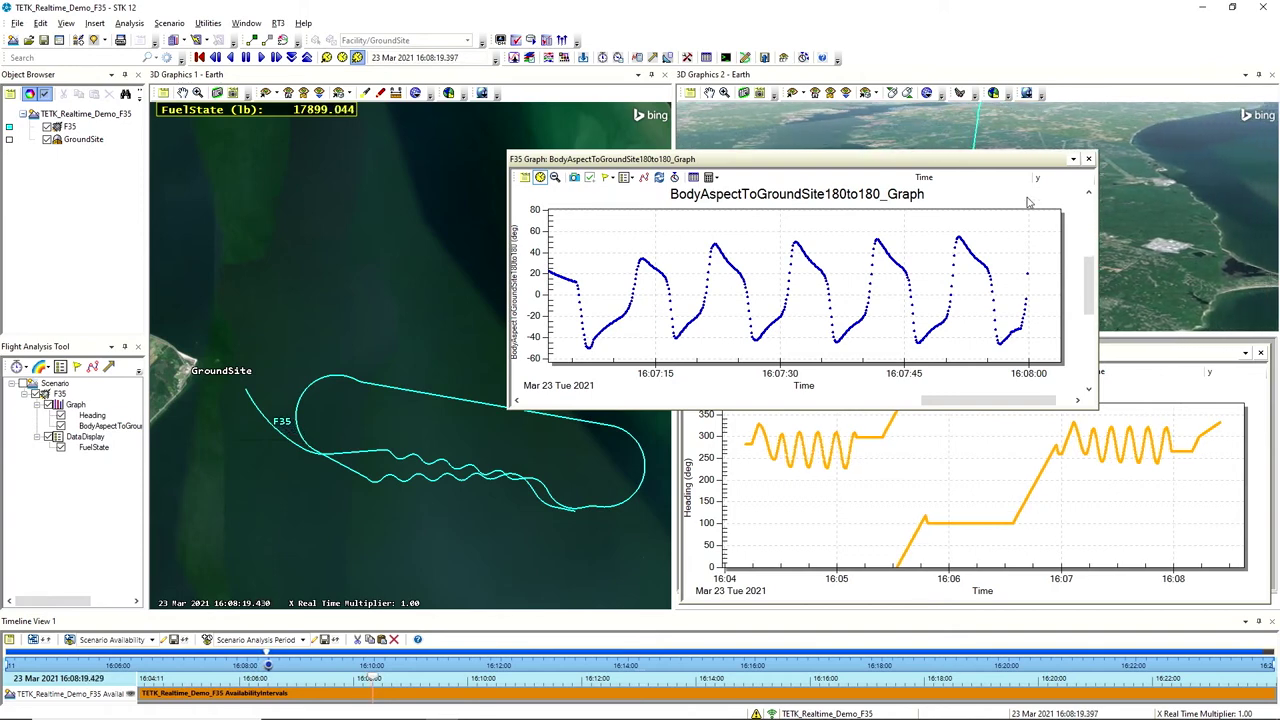
left_click(1088, 159)
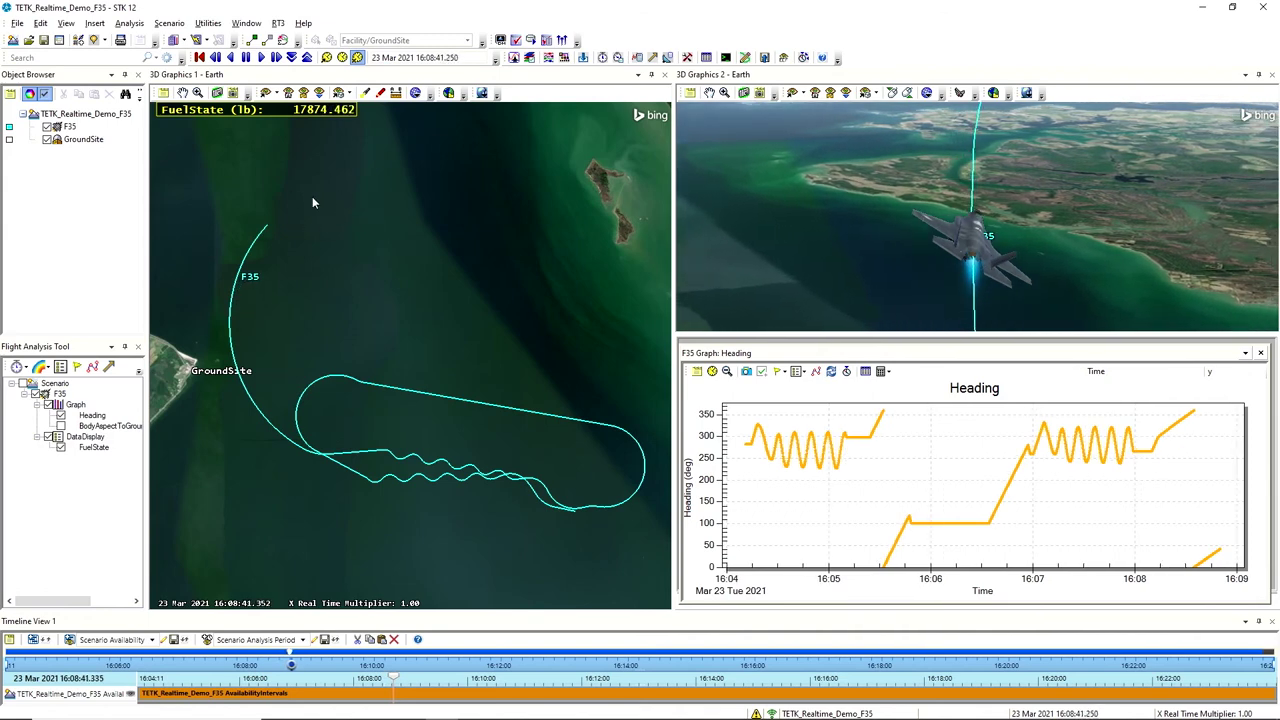
left_click(129, 23)
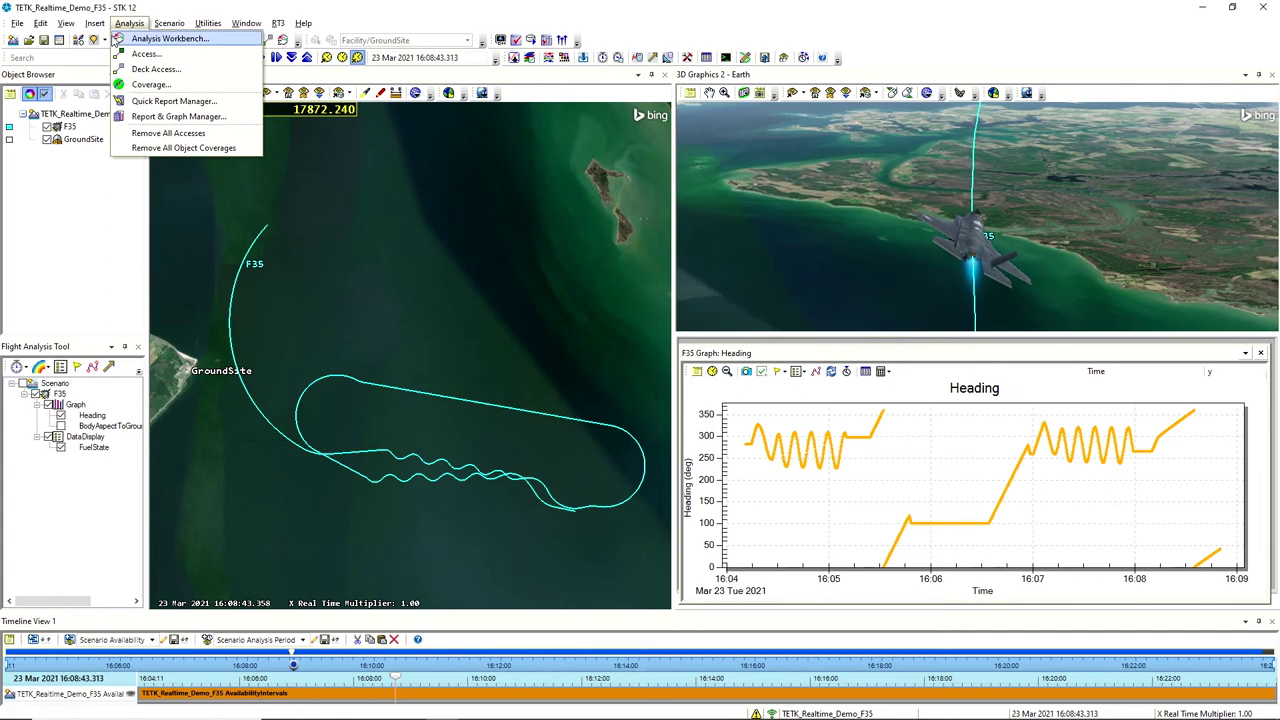
- Insert a default sensor attached to F35 as its parent
left_click(98, 39)
left_click(95, 23)
left_click(95, 23)
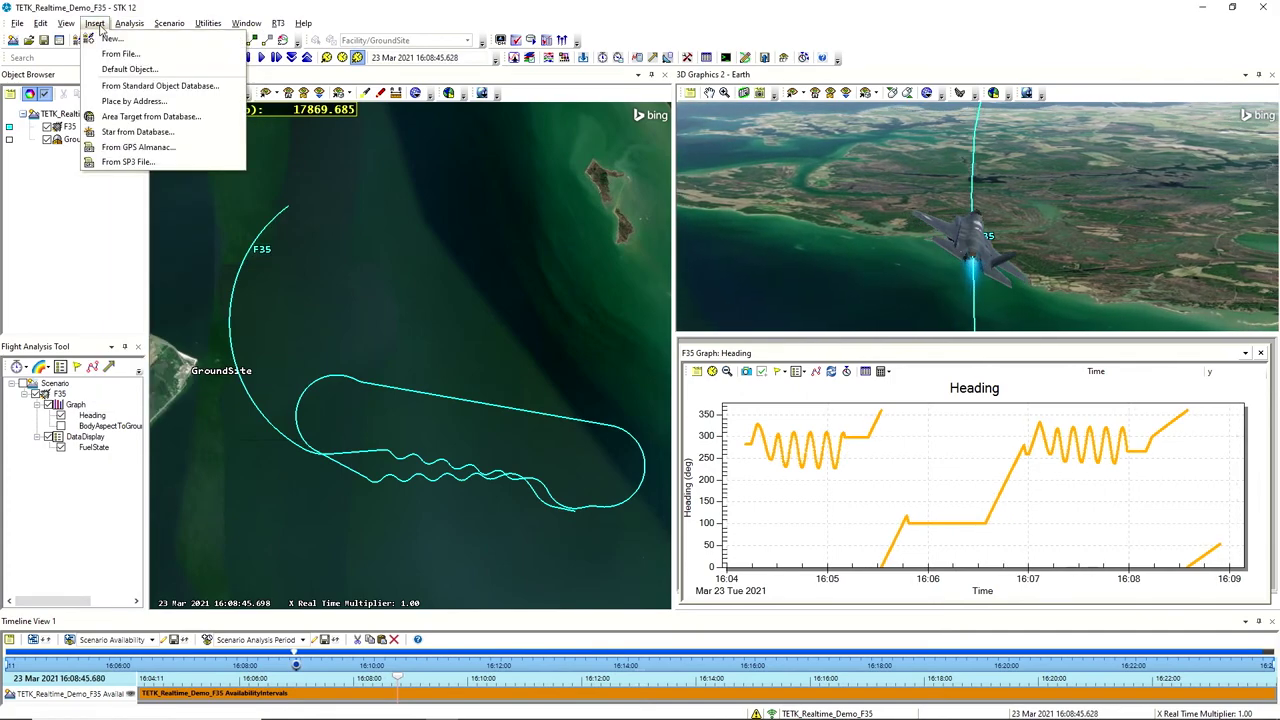
left_click(120, 51)
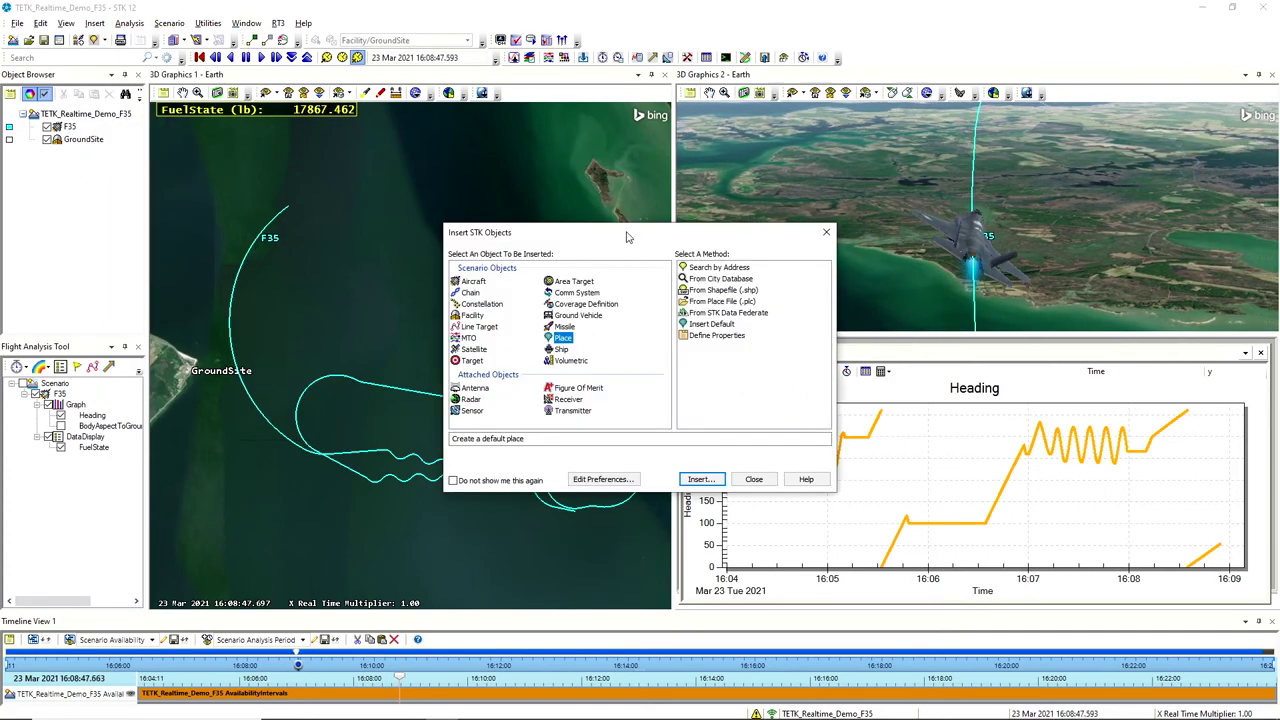
left_click_drag(627, 237, 646, 189)
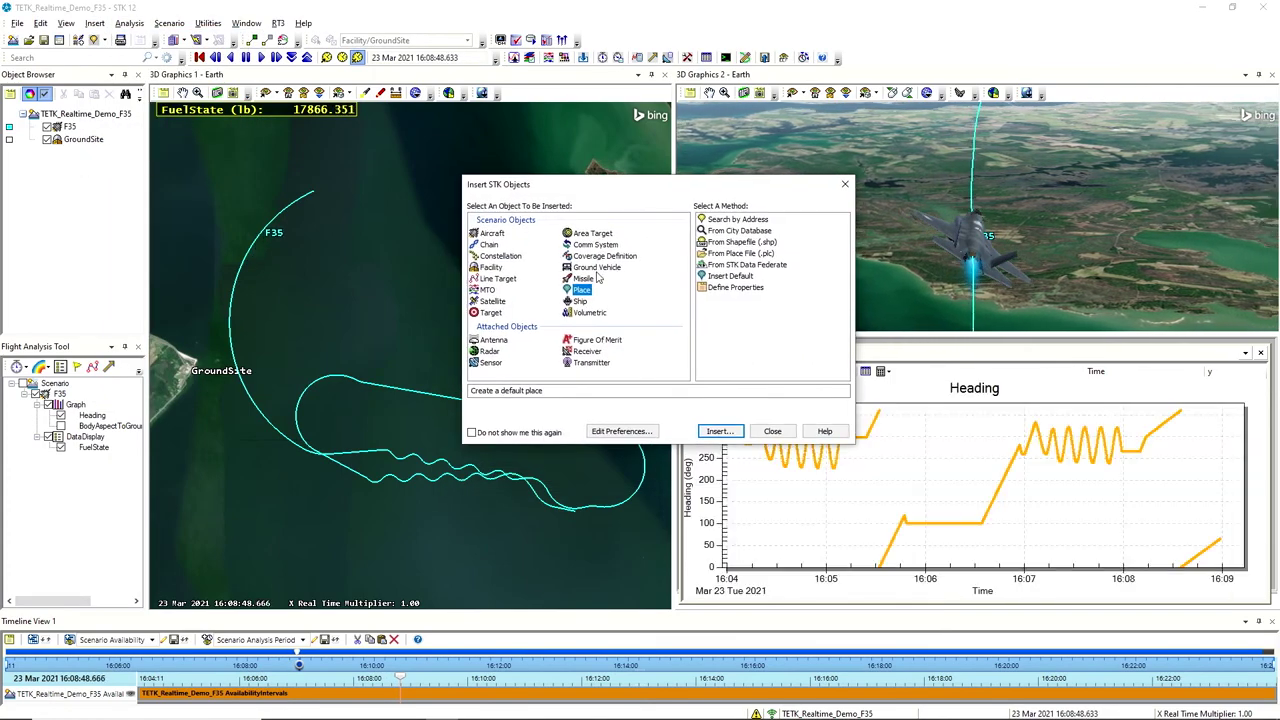
left_click(491, 363)
double_click(735, 243)
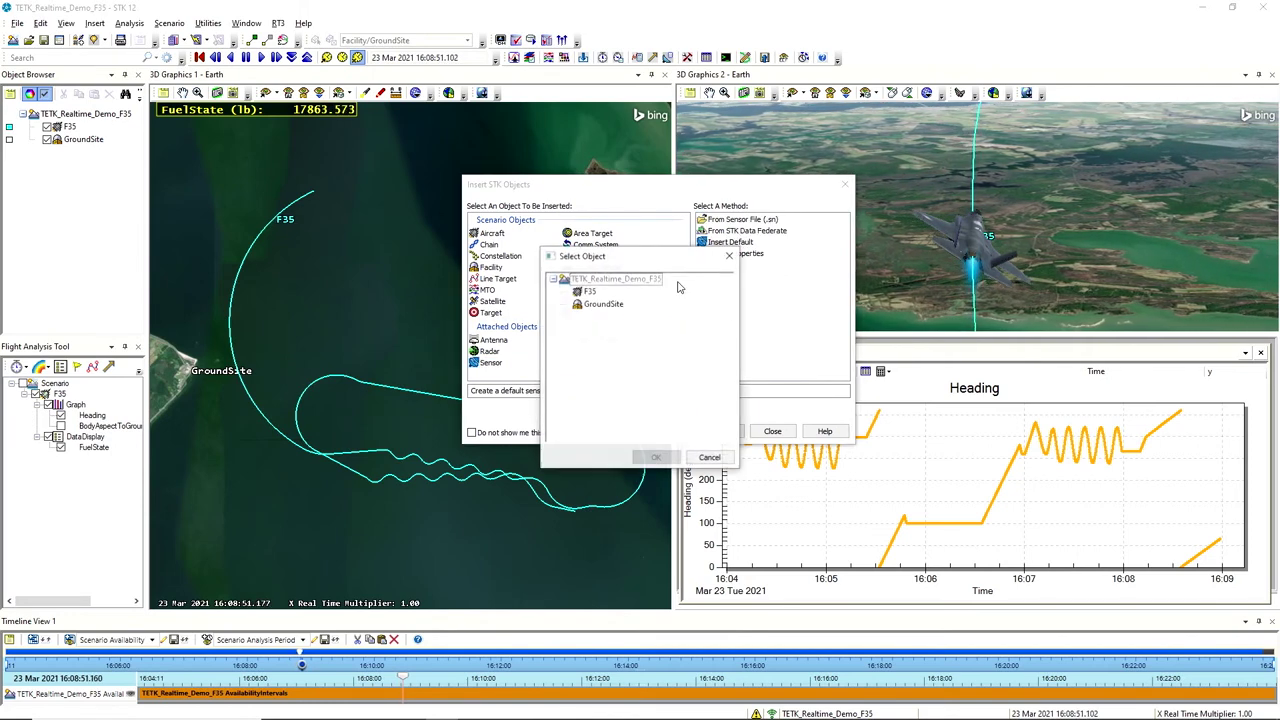
left_click(585, 292)
left_click(657, 457)
left_click(772, 432)
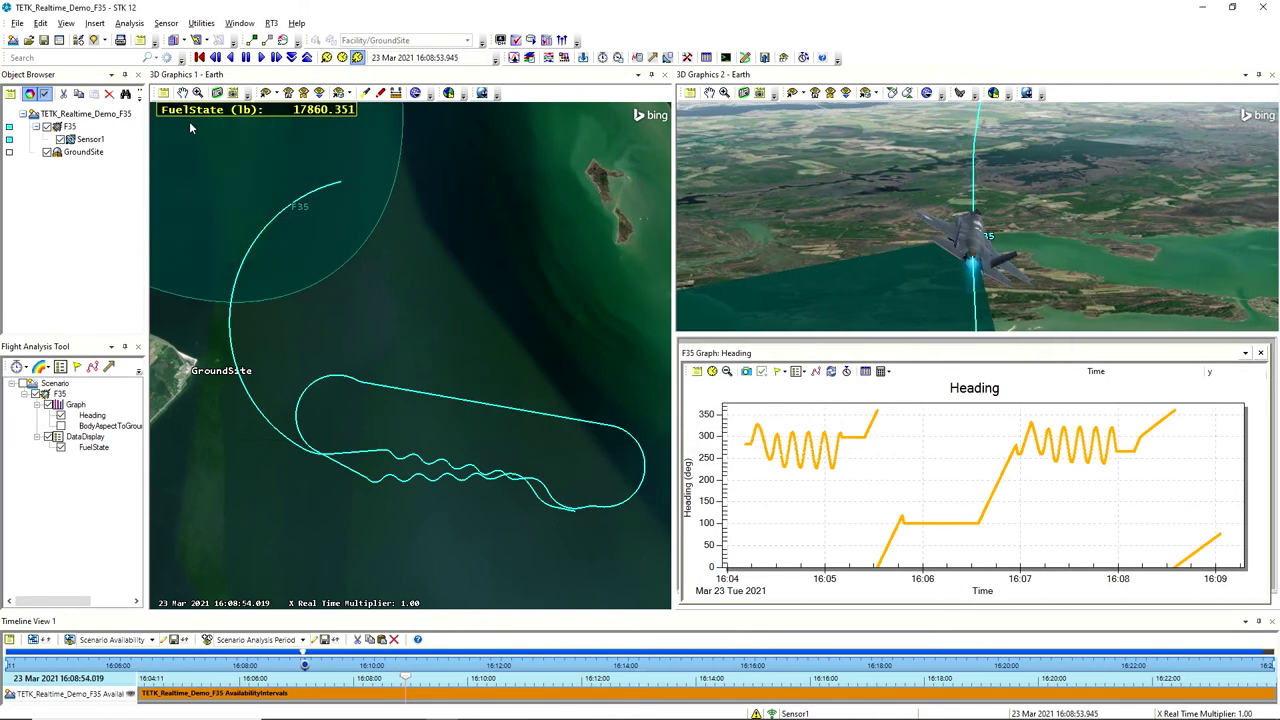
- Make Sensor1 Rectangular with vertical half angle 10 and horizontal half angle 5
double_click(88, 140)
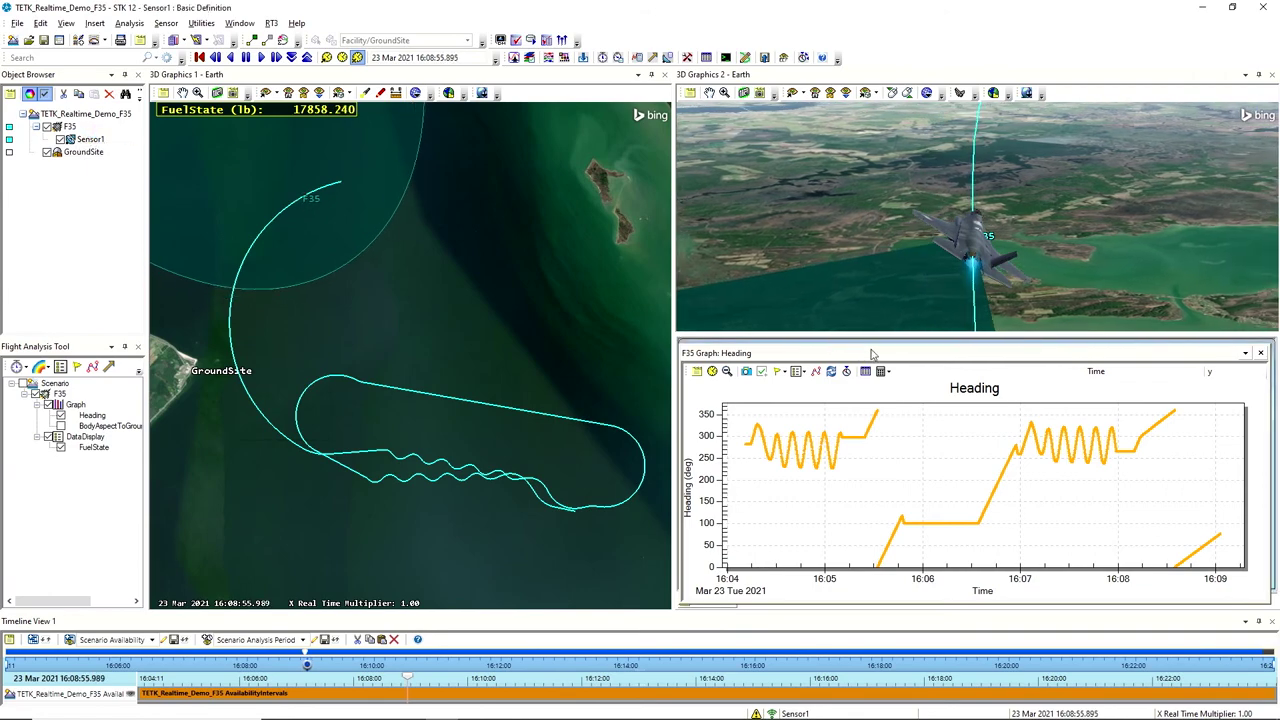
left_click_drag(720, 352, 300, 345)
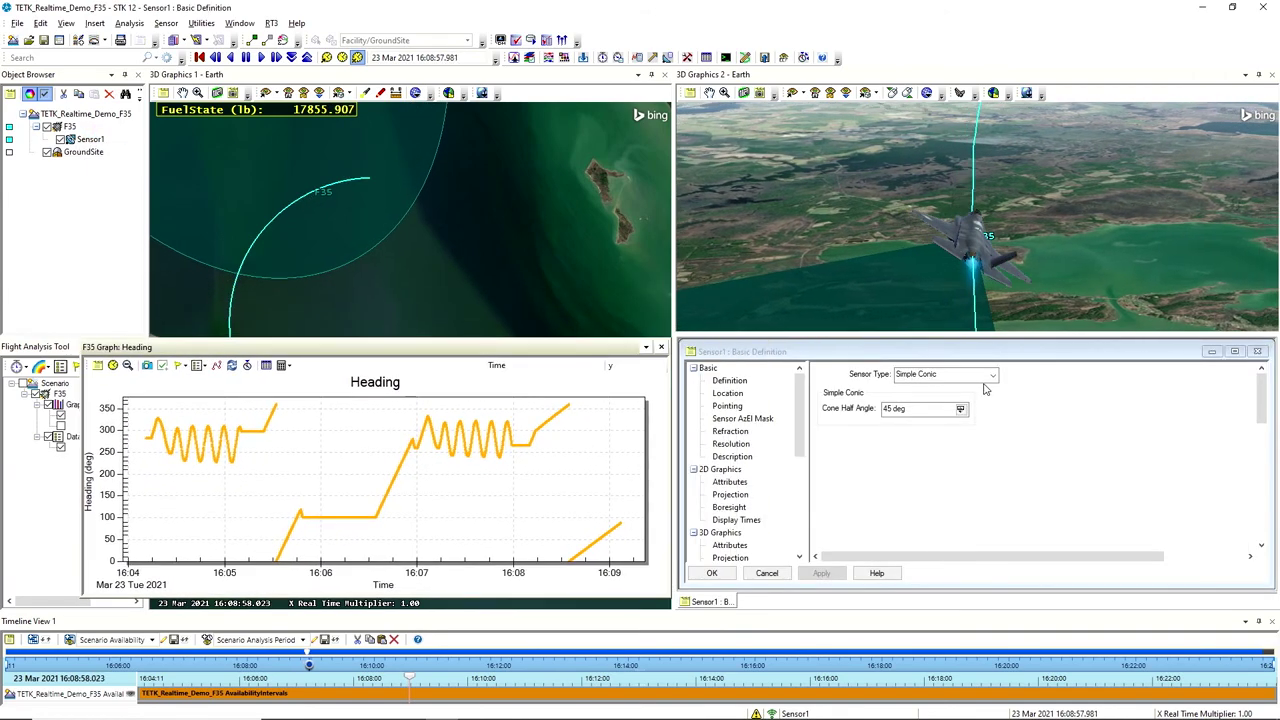
left_click(945, 374)
left_click(938, 410)
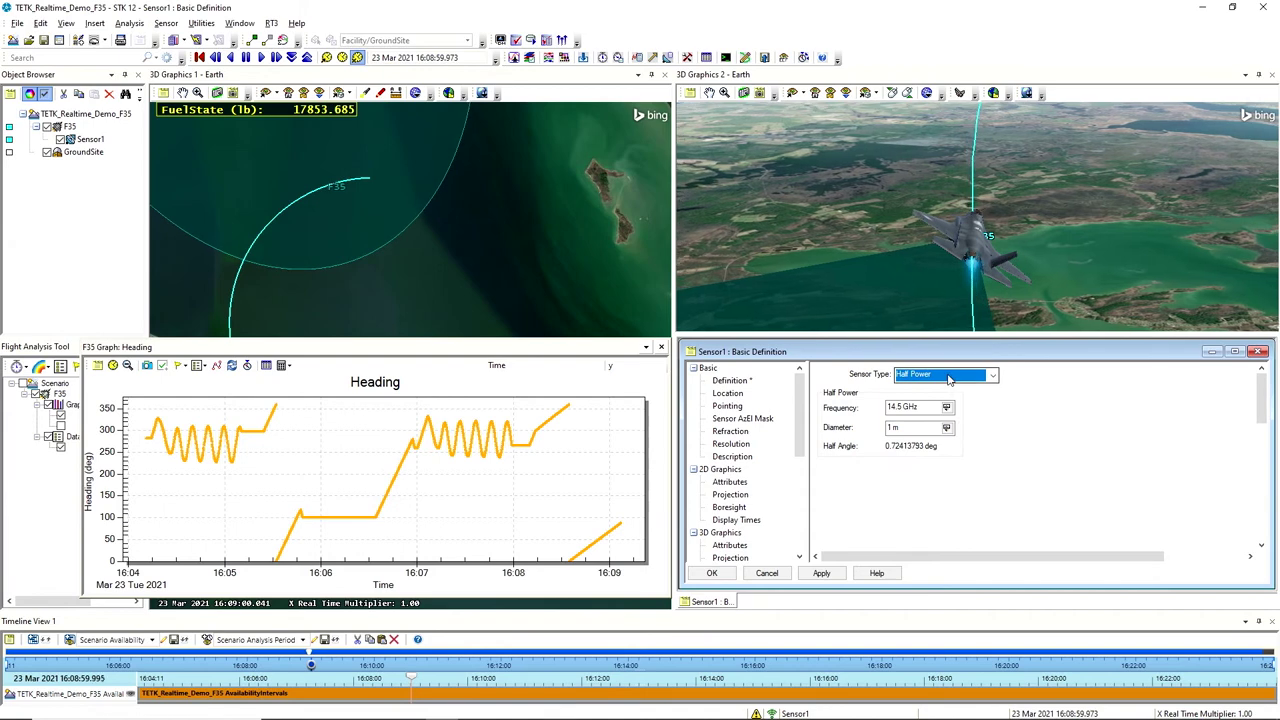
left_click(945, 374)
left_click(938, 421)
double_click(930, 409)
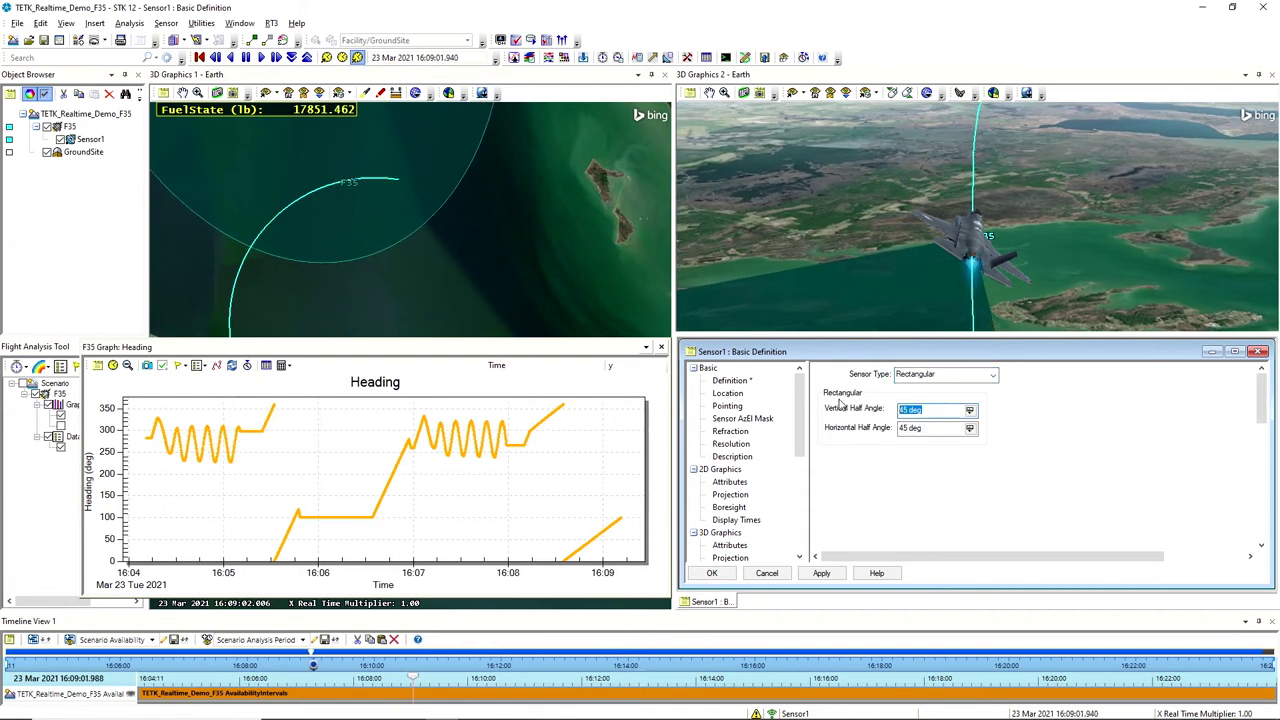
type("10")
double_click(935, 427)
type("5")
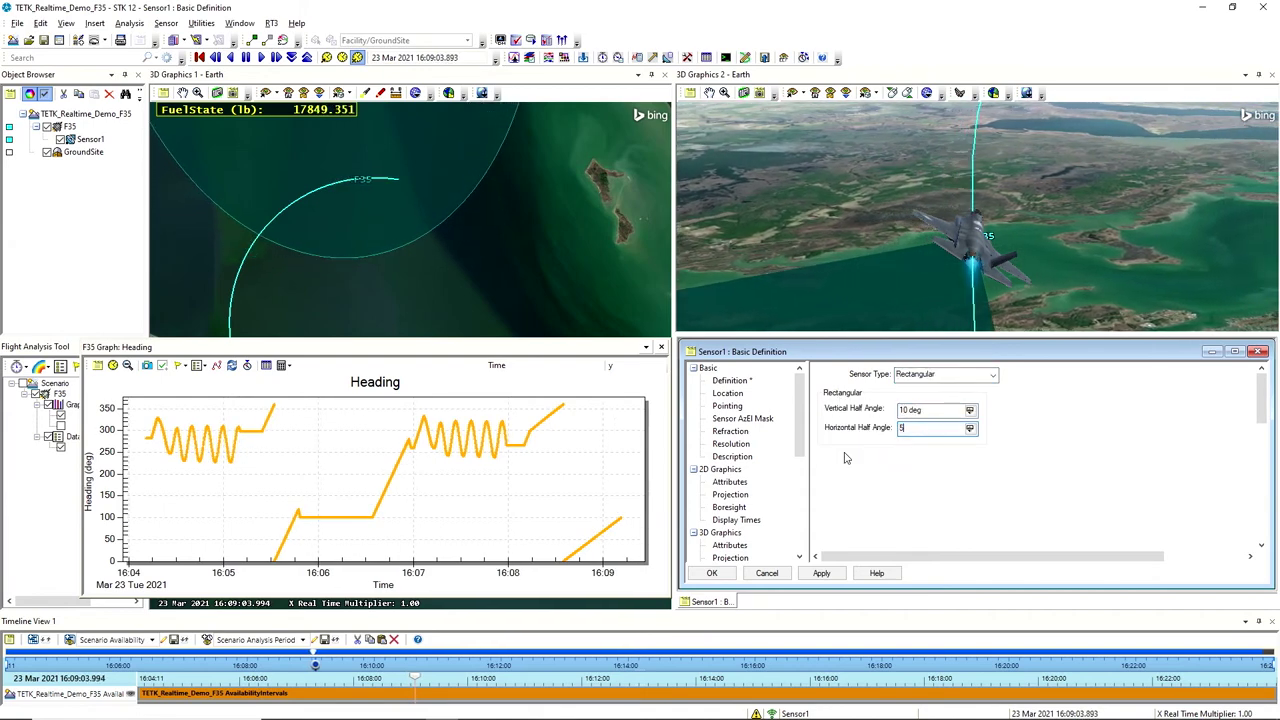
left_click(710, 572)
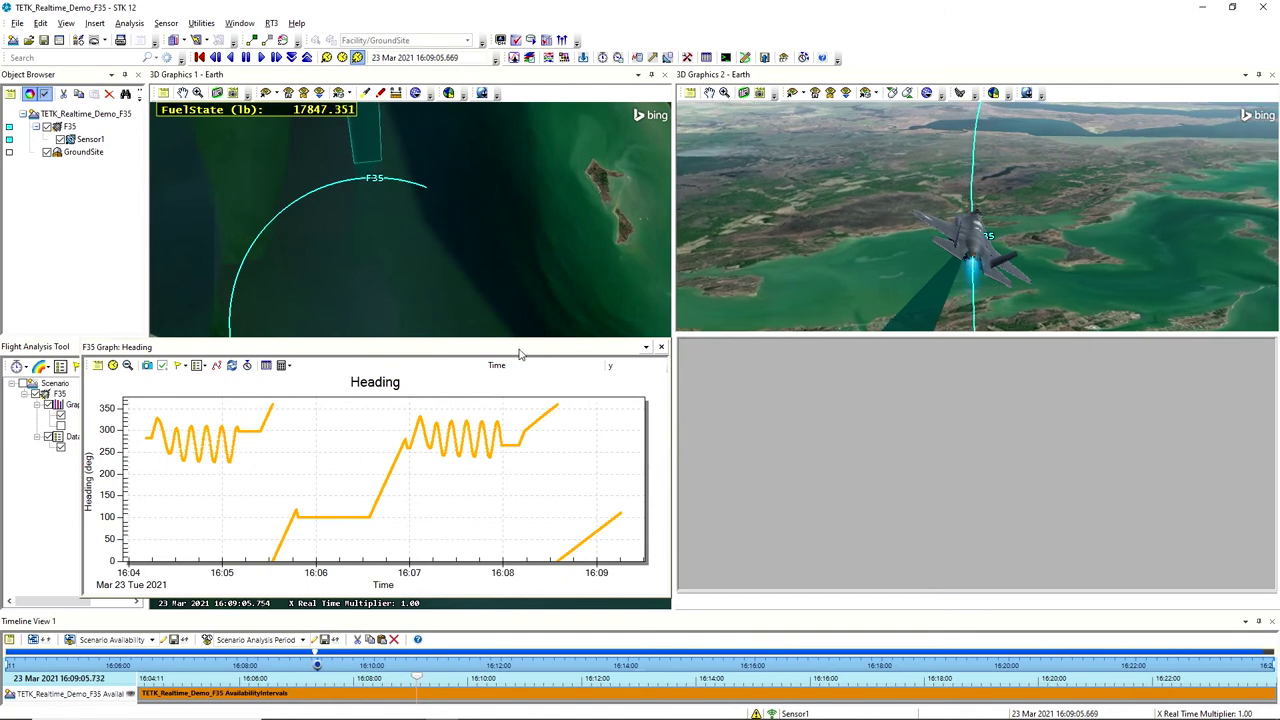
left_click_drag(515, 350, 1110, 350)
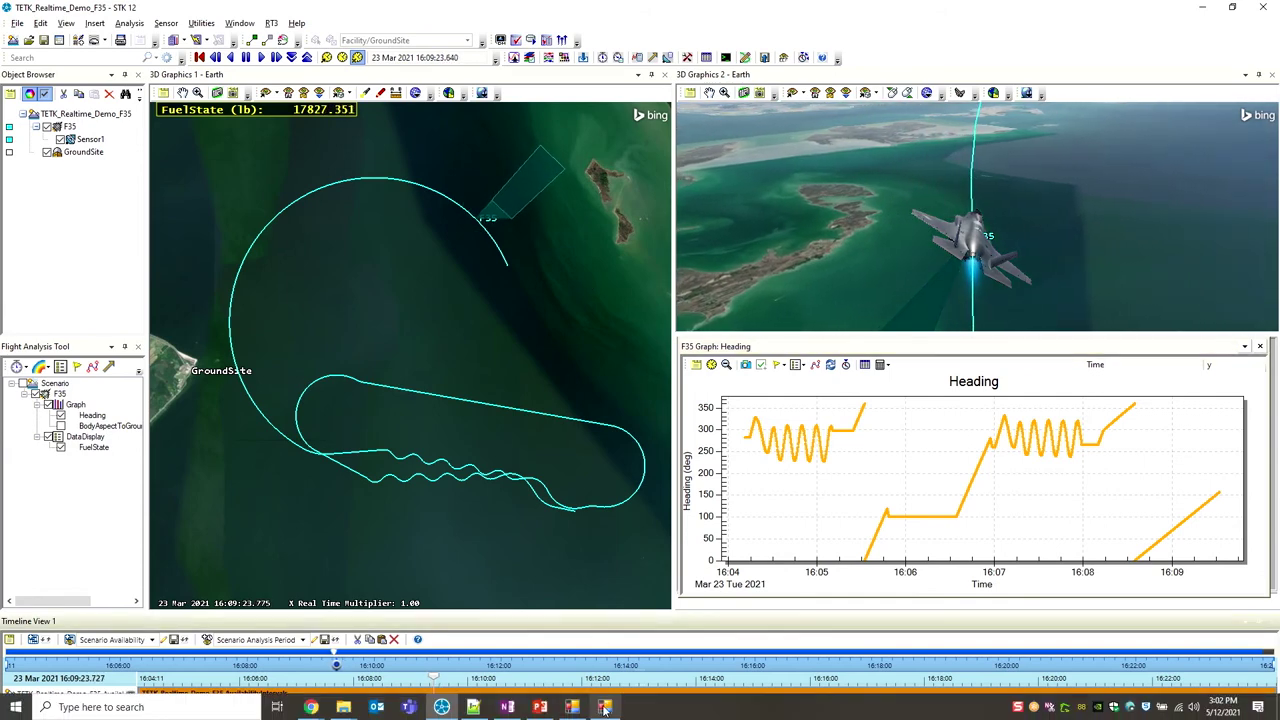
left_click(604, 708)
- Stop the live read and rewind scenario time to 16:08:35.673, near the GroundSite pass
left_click(899, 471)
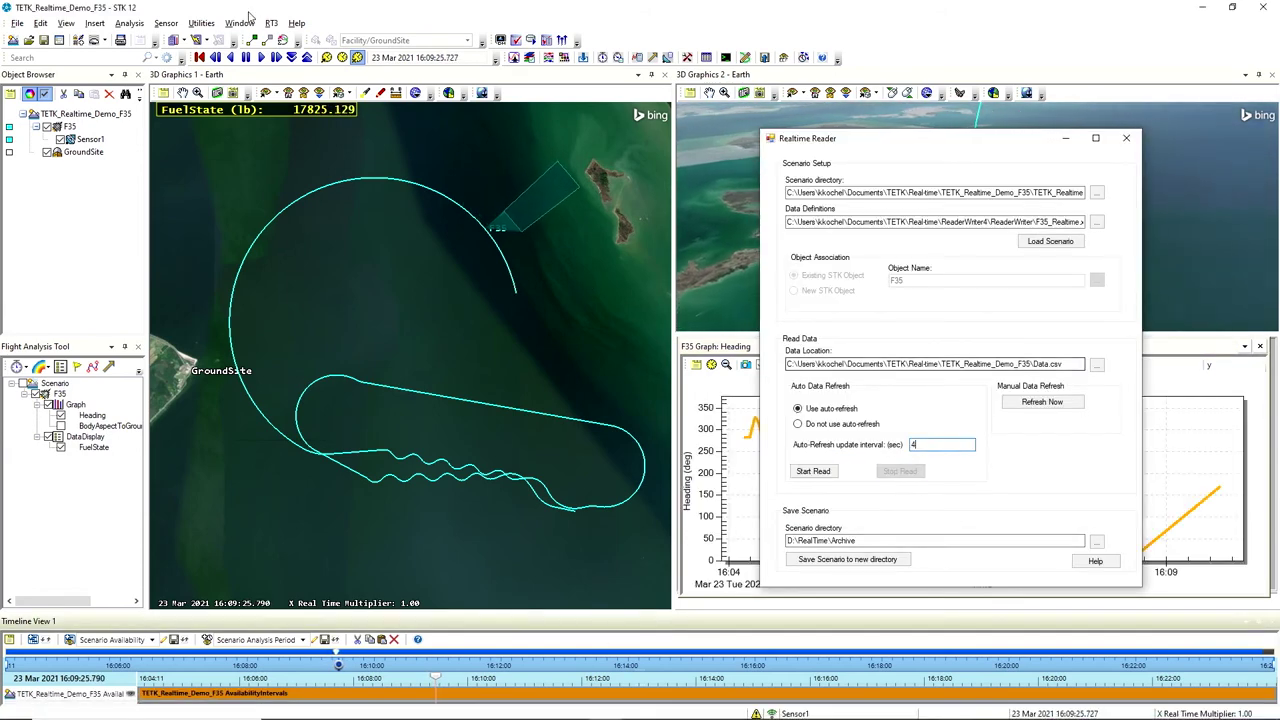
left_click(246, 58)
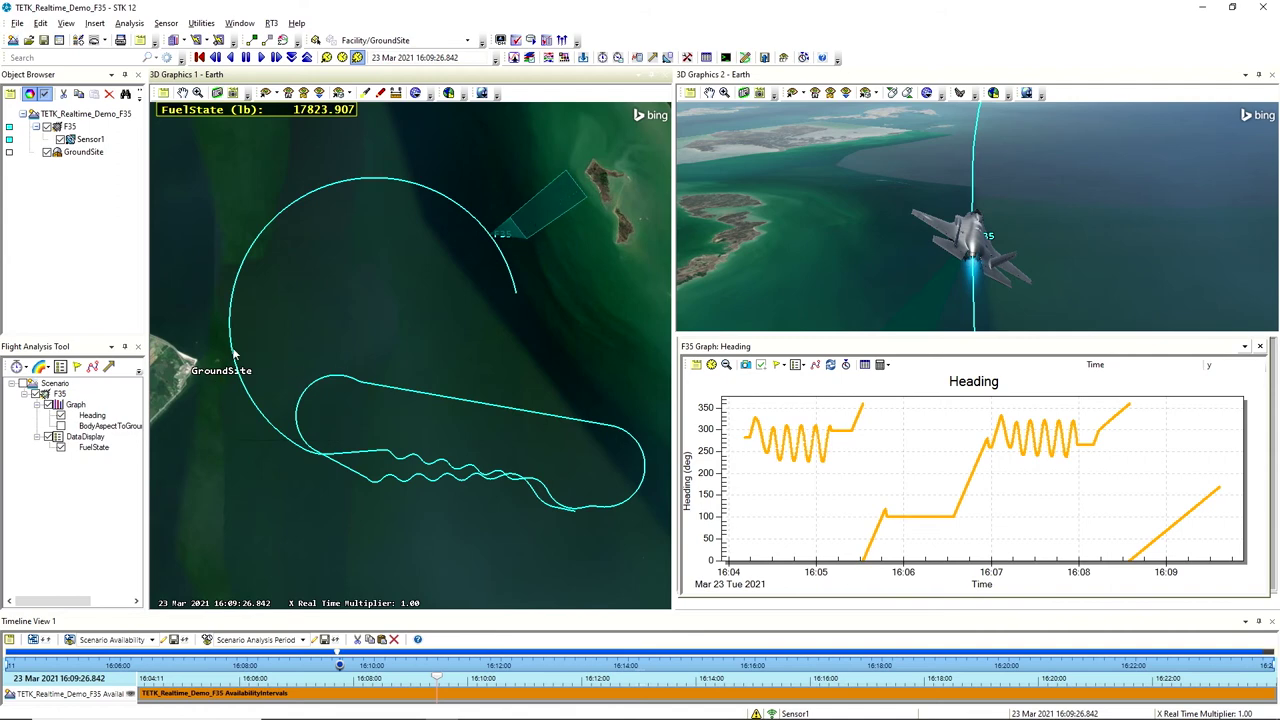
left_click(428, 670)
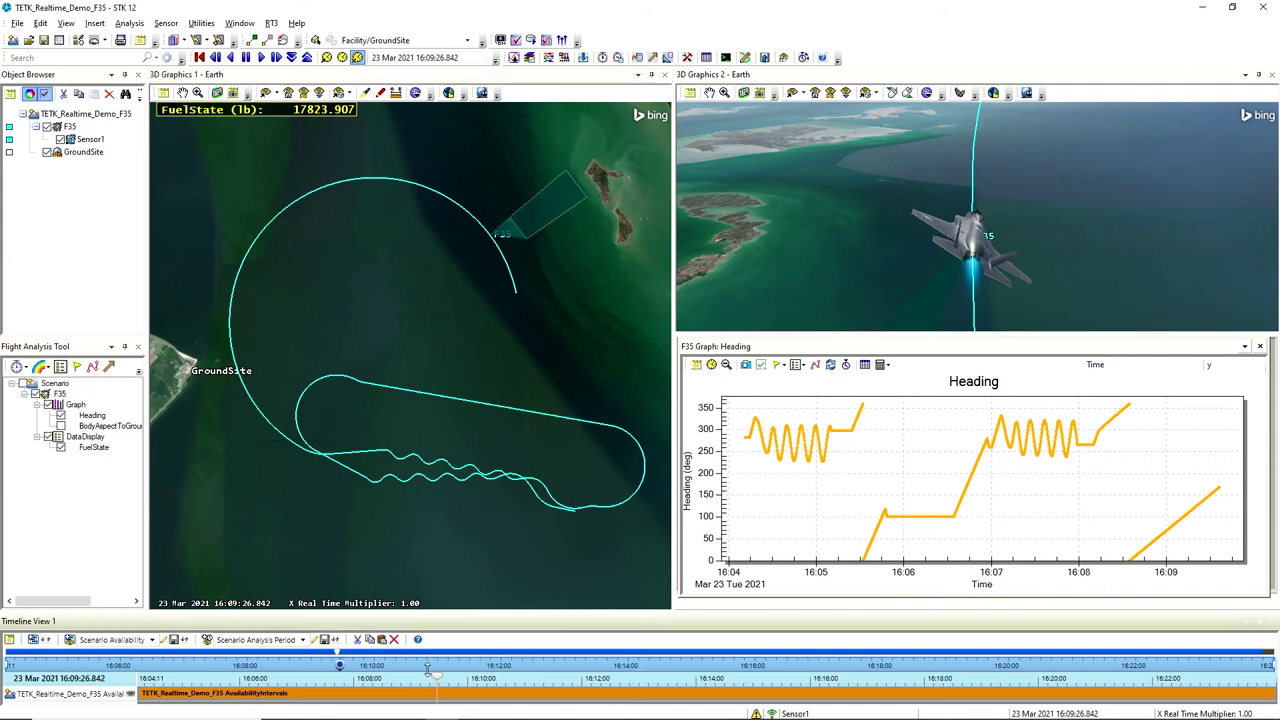
left_click_drag(438, 680, 384, 641)
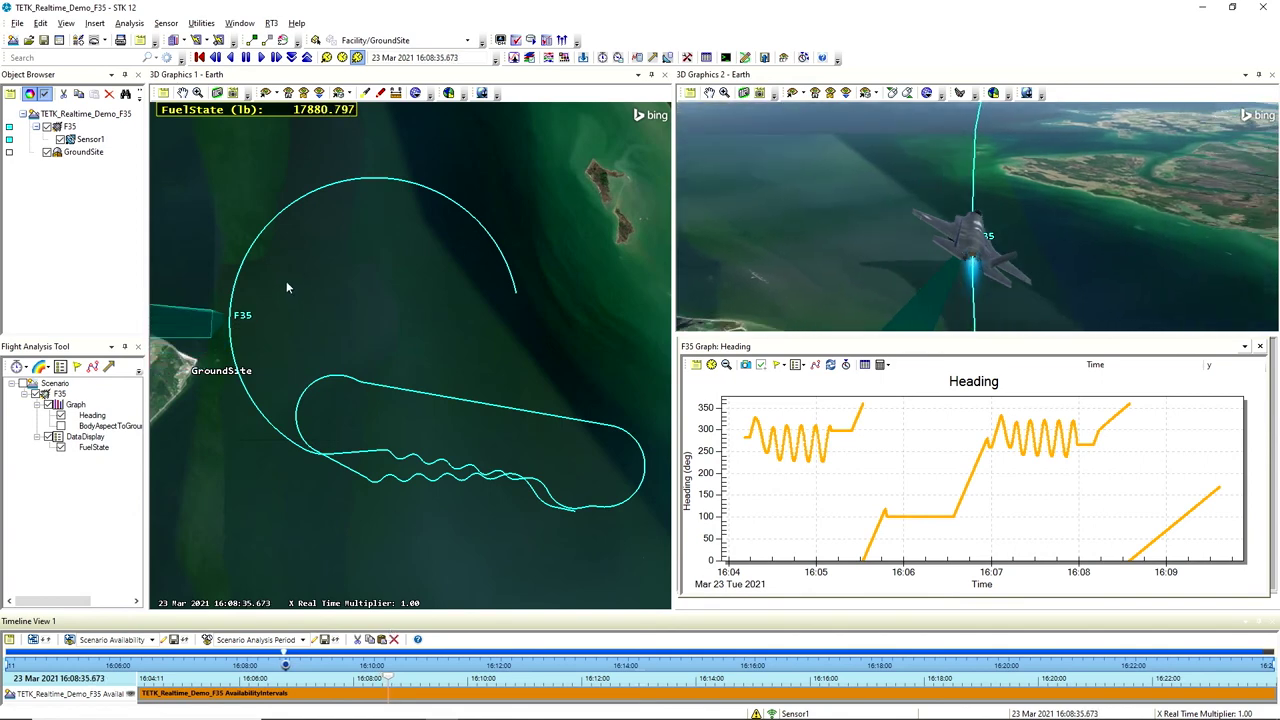
- Set up a Sensor1-to-GroundSite access analysis in a floating Access window
right_click(88, 140)
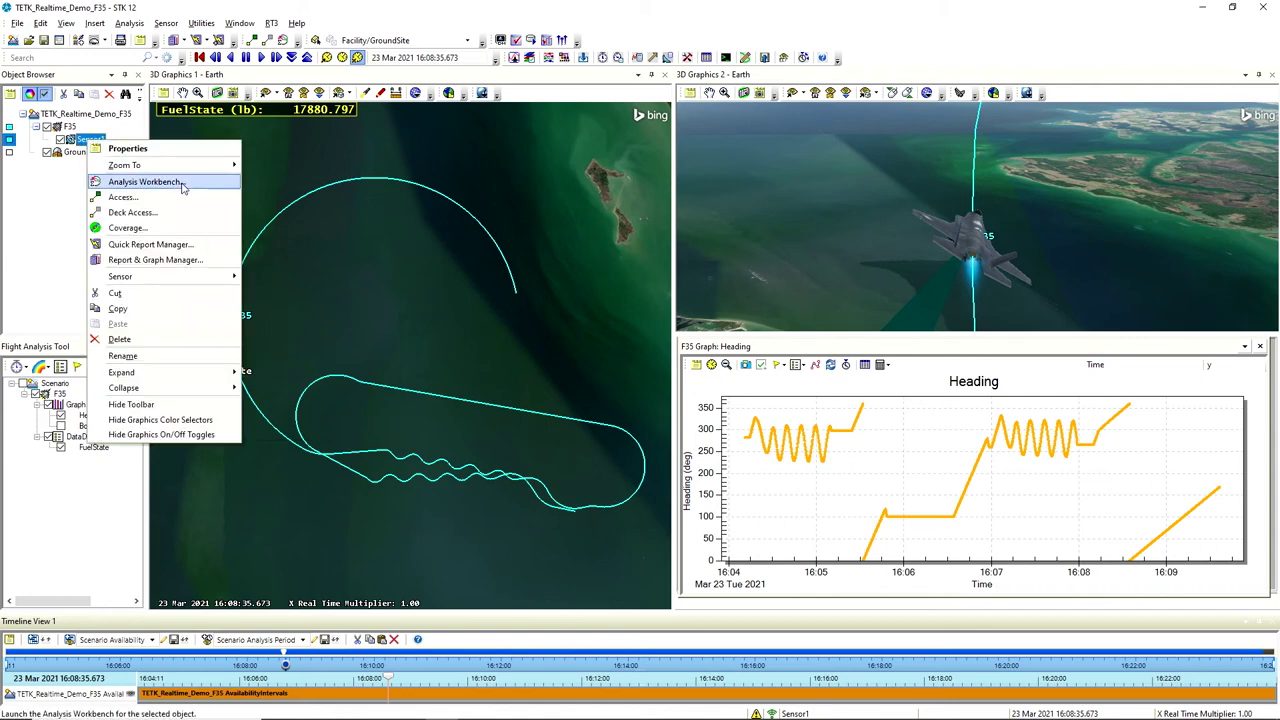
left_click(123, 197)
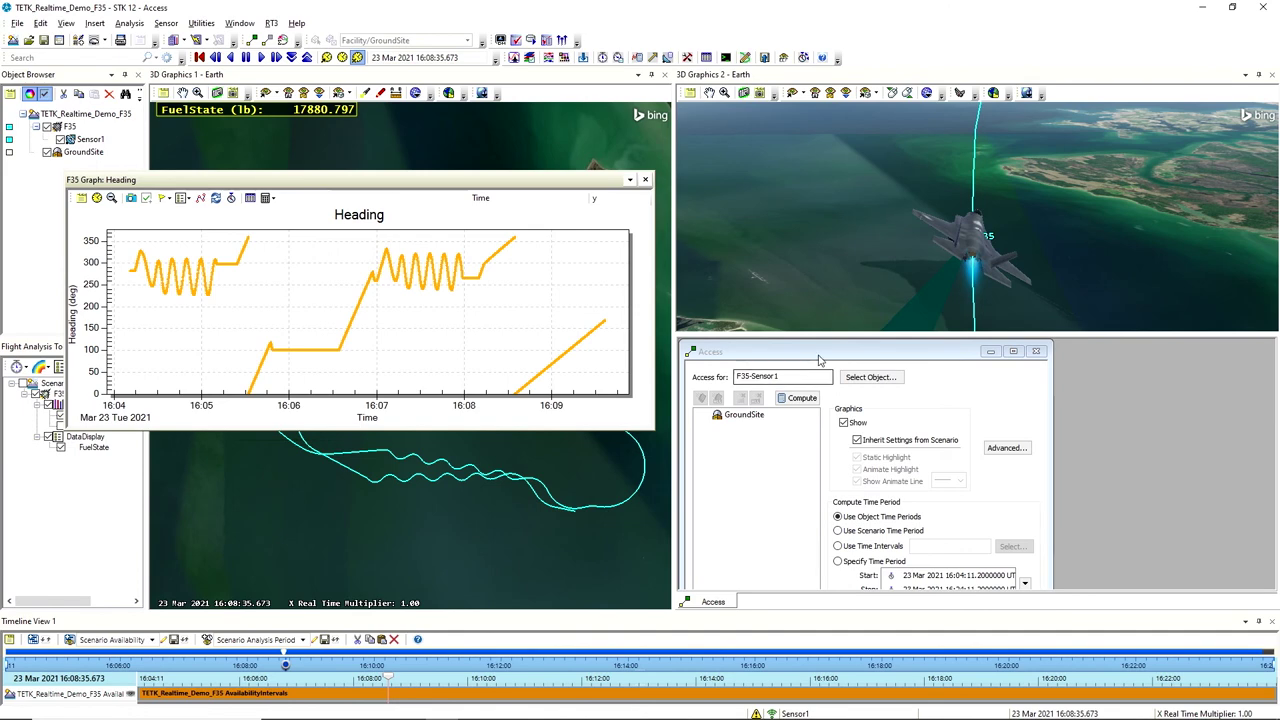
left_click(744, 414)
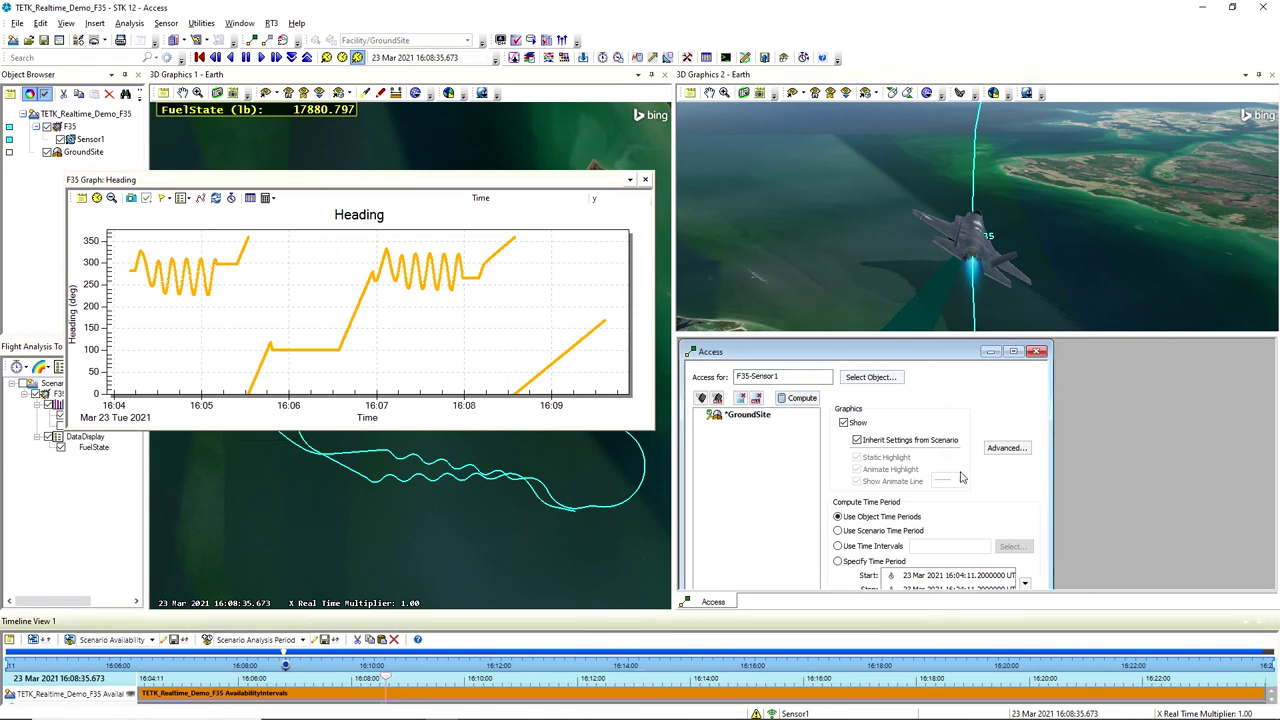
right_click(872, 350)
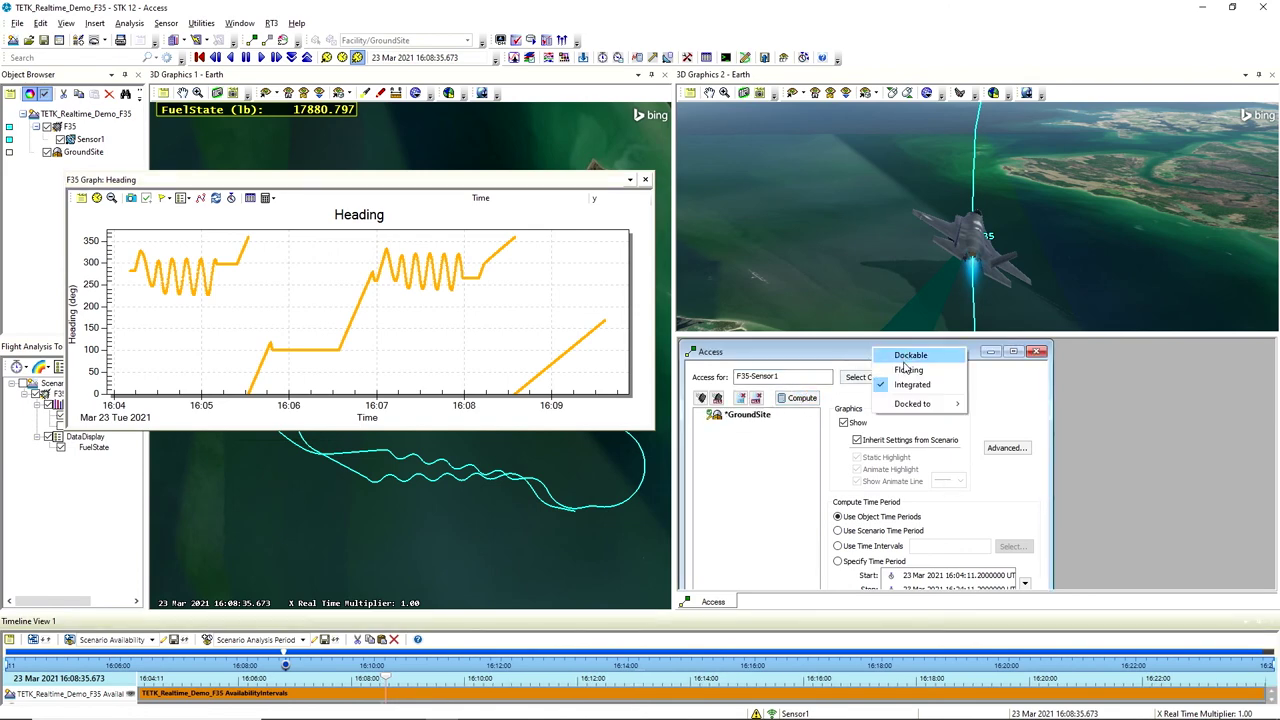
left_click(907, 369)
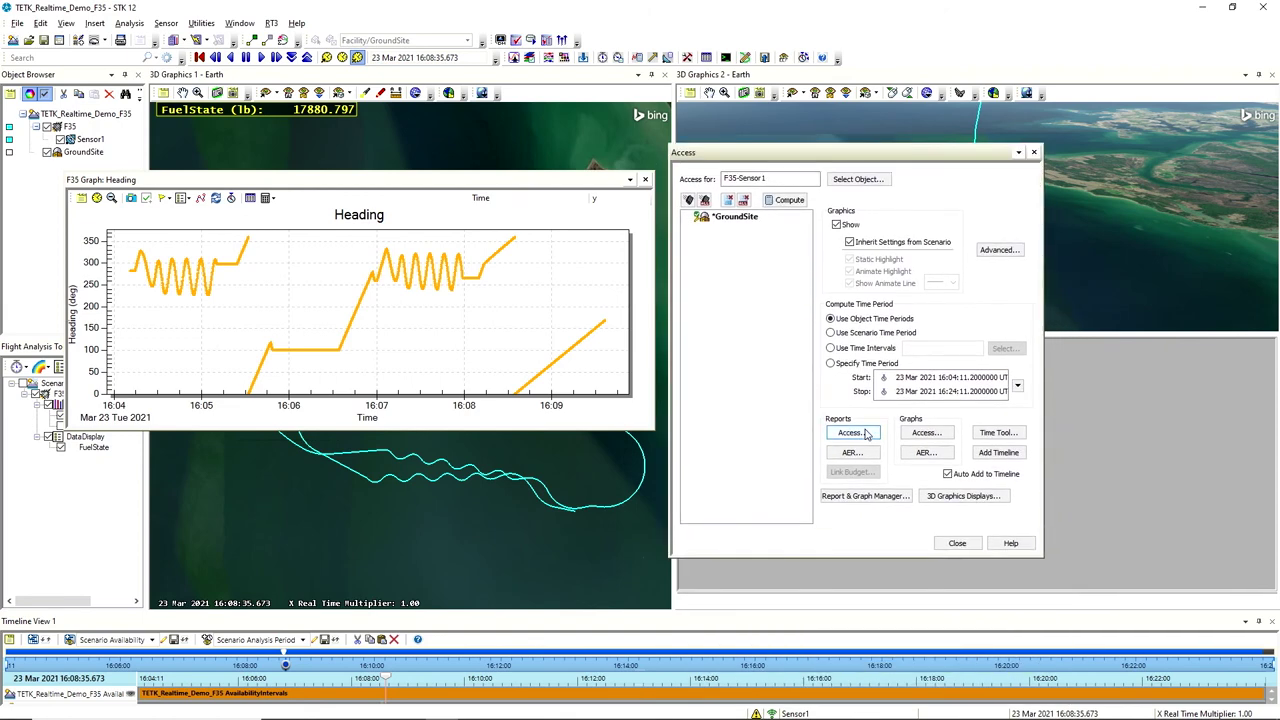
- Compute the access report, widen it to show the 3.090 s duration, then close it
left_click(867, 433)
left_click(1075, 394)
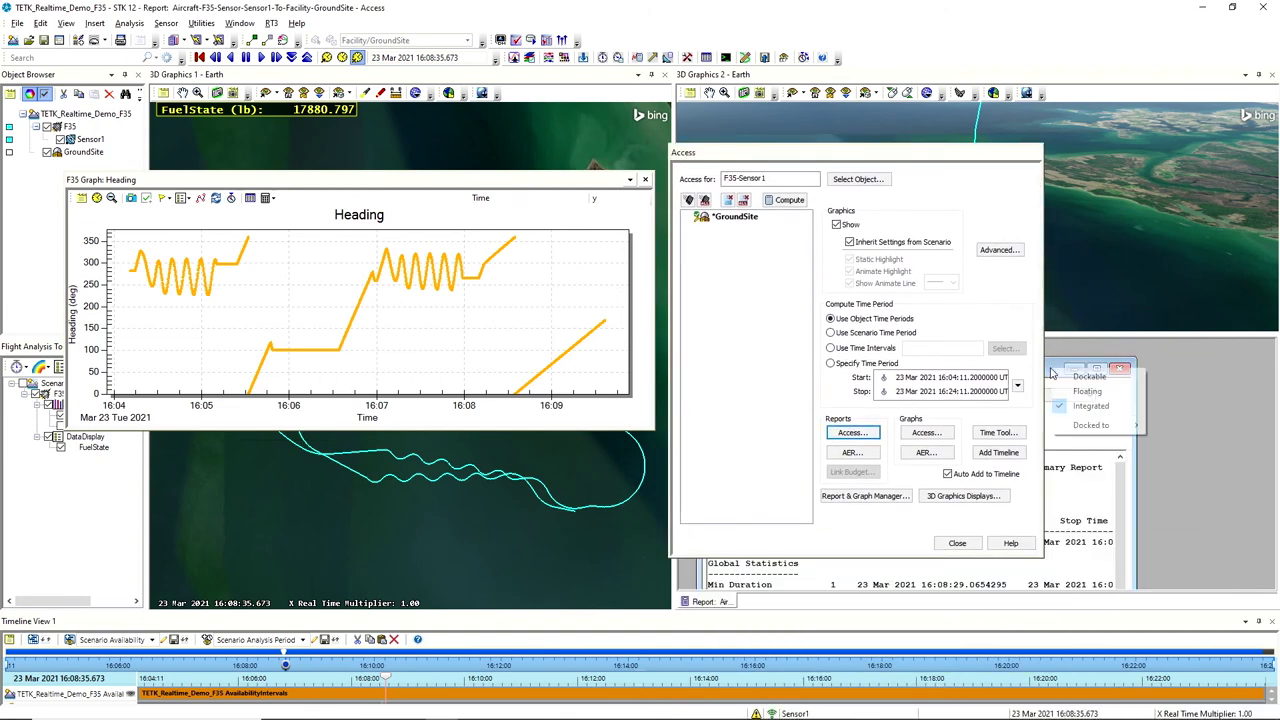
left_click(1075, 392)
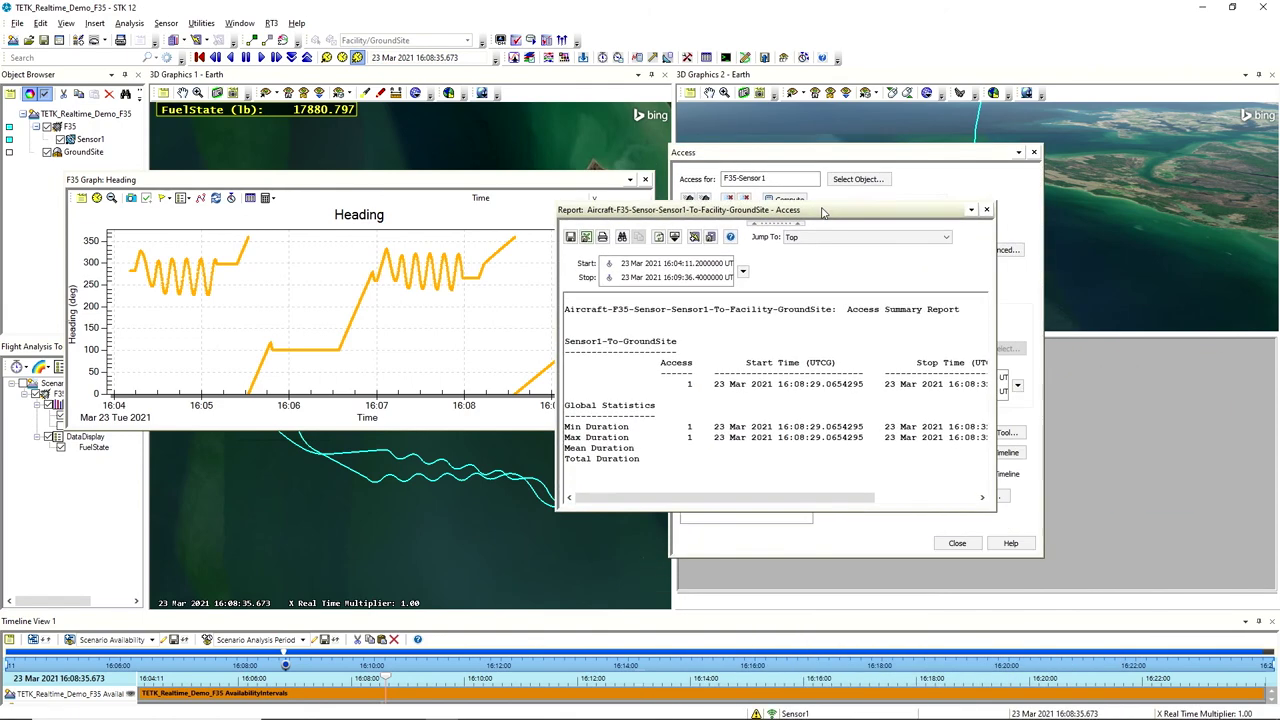
left_click_drag(932, 435, 1130, 436)
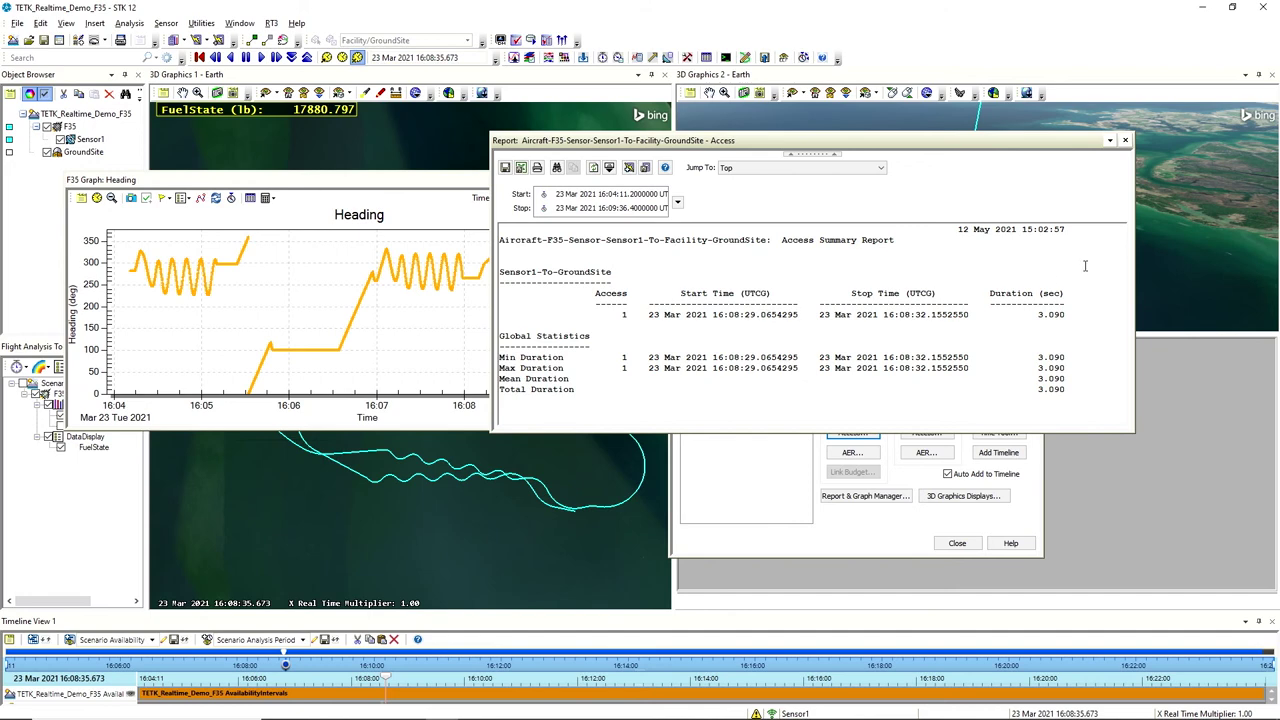
left_click(1125, 140)
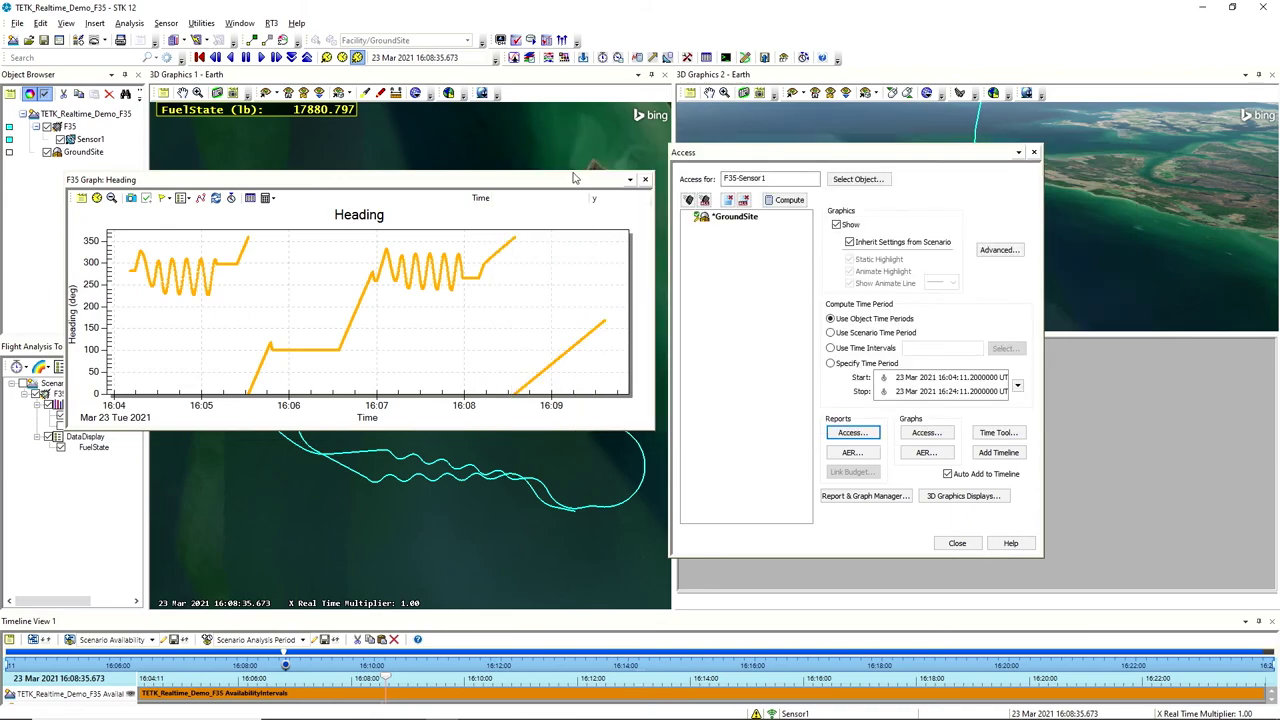